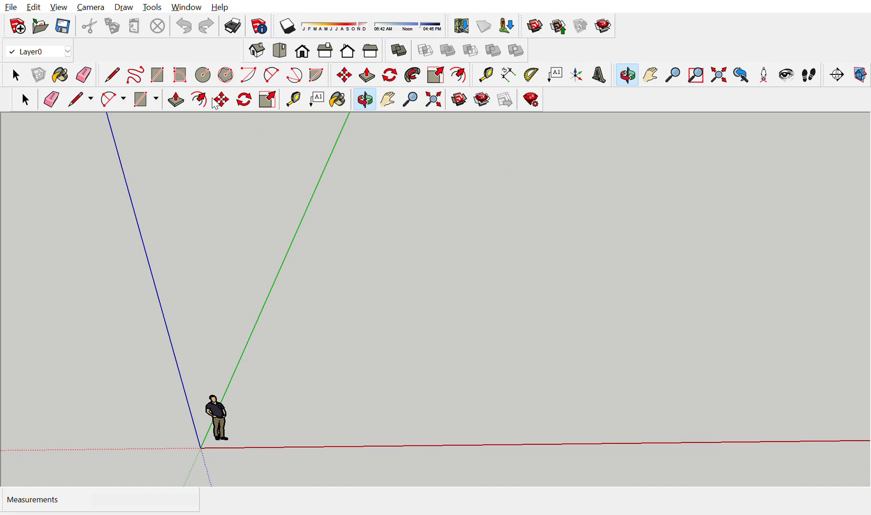
# - Draw two concentric circles on the ground, the outer with a radius of about 5' 9" and the inner about 4' 7"
pyautogui.click(202, 73)
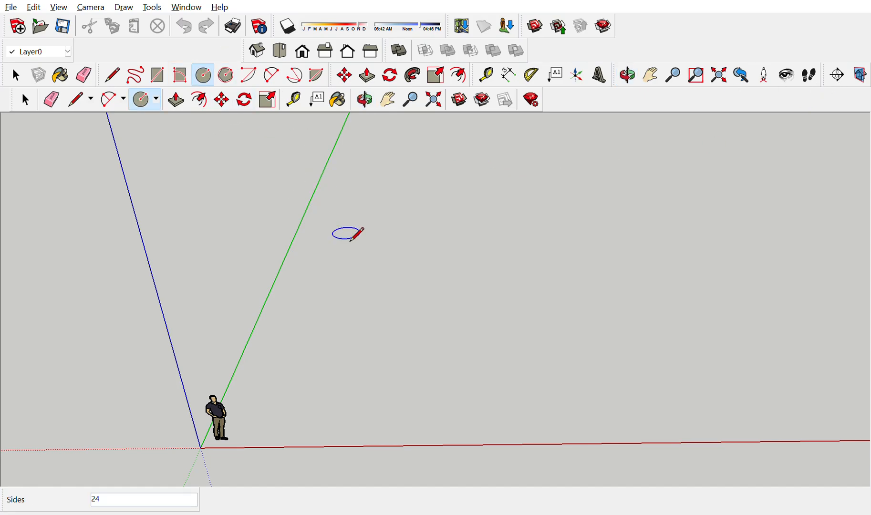
pyautogui.click(364, 329)
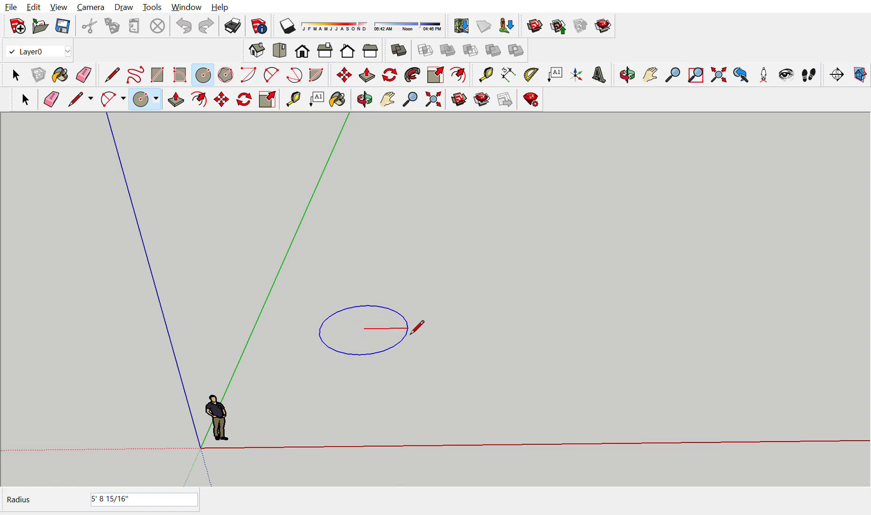
pyautogui.click(410, 334)
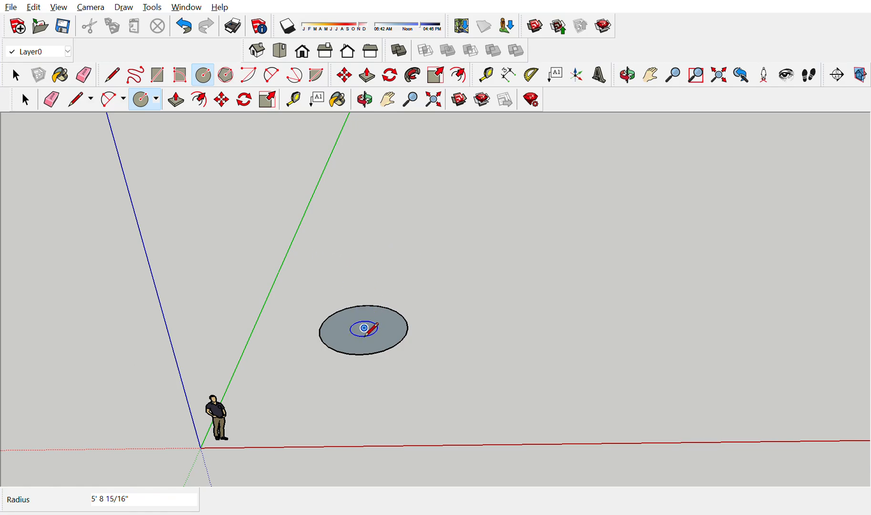
pyautogui.click(365, 329)
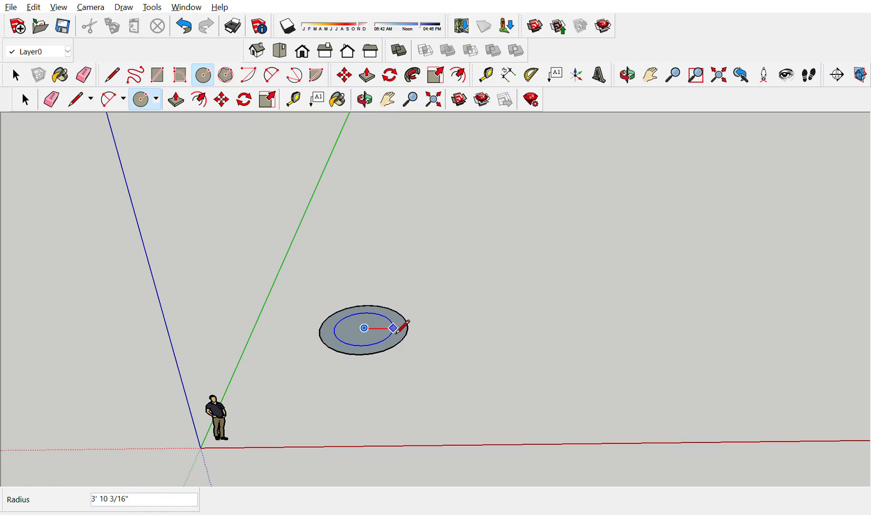
pyautogui.click(403, 329)
# - Push/Pull the outer ring between the two circles upward by about 4' 8"
pyautogui.click(388, 99)
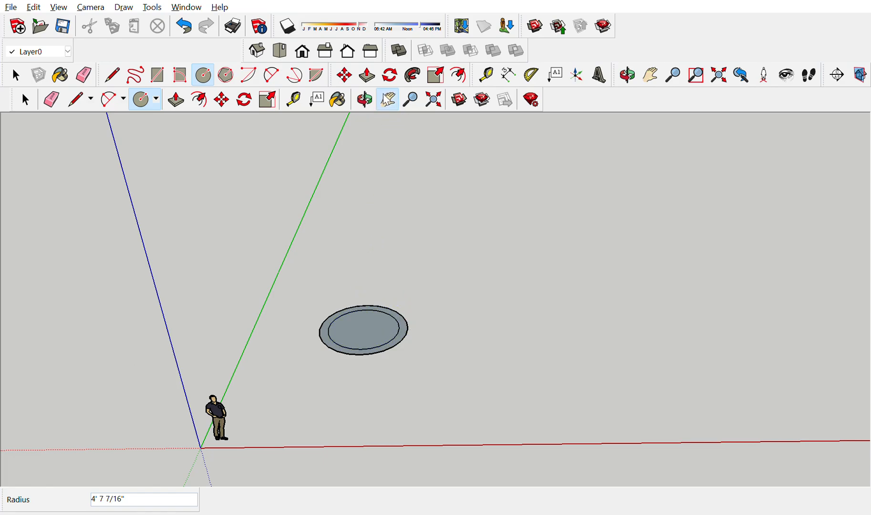
pyautogui.moveTo(397, 267); pyautogui.dragTo(420, 302)
pyautogui.click(367, 75)
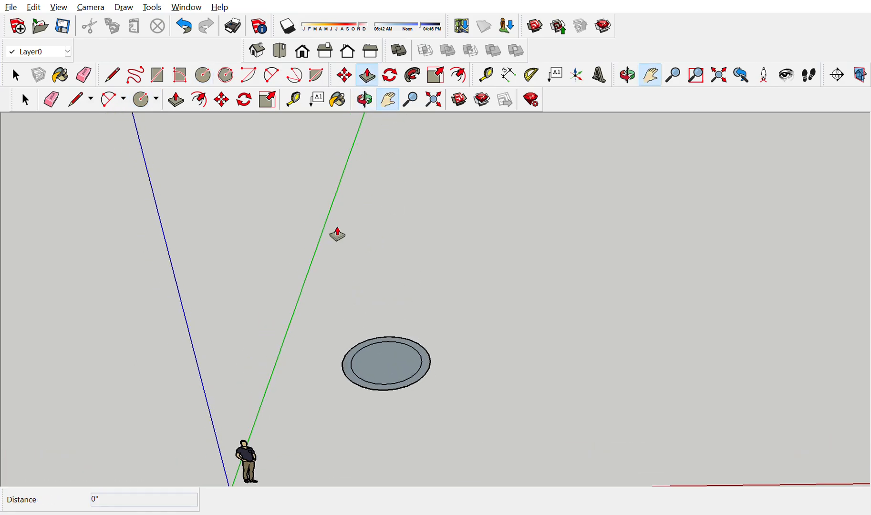
pyautogui.click(370, 377)
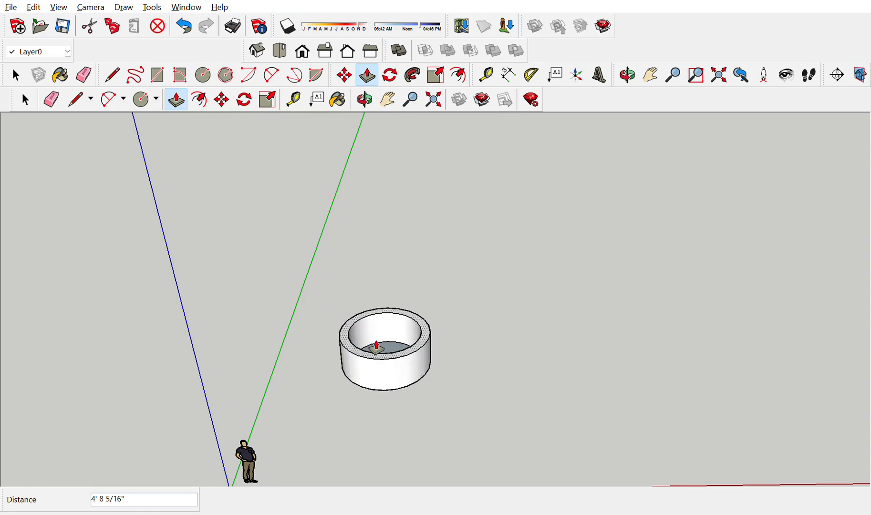
pyautogui.click(376, 348)
# - Push/Pull the inner circular face upward through the base ring to form a tall cylindrical shaft
pyautogui.click(388, 99)
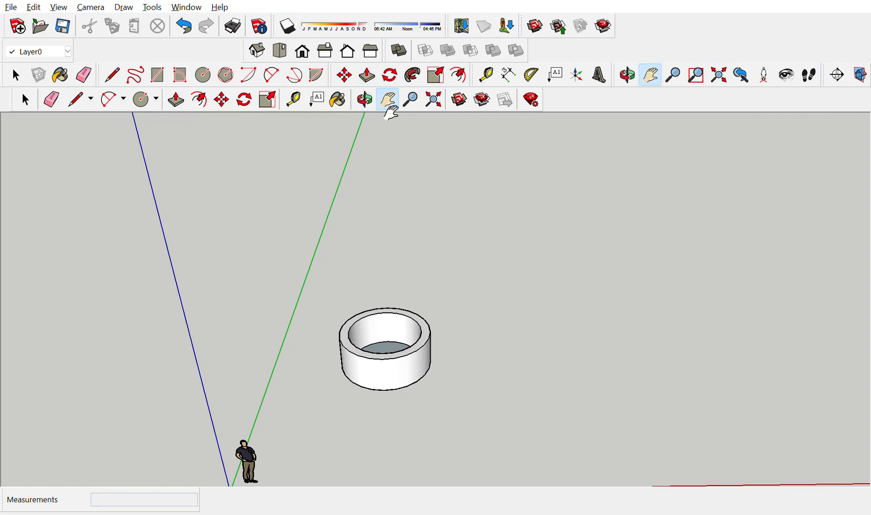
pyautogui.click(366, 96)
pyautogui.moveTo(397, 261); pyautogui.dragTo(395, 310)
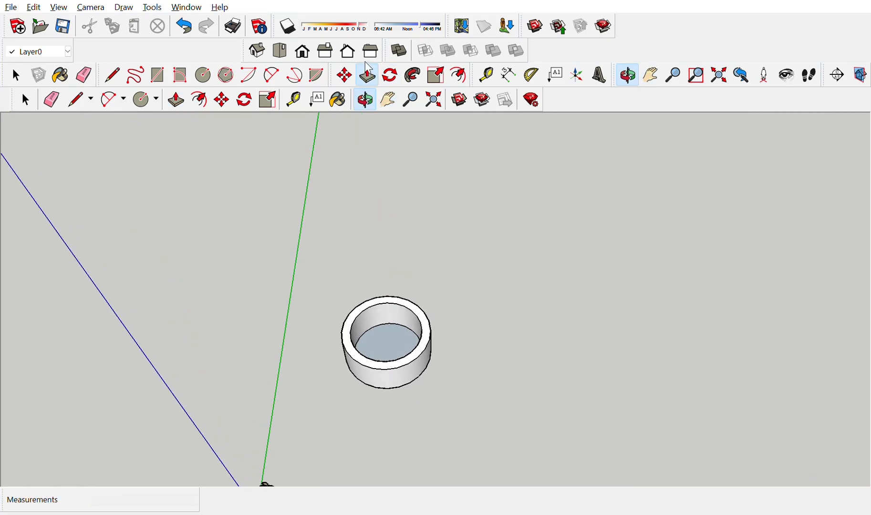
pyautogui.click(368, 74)
pyautogui.click(383, 334)
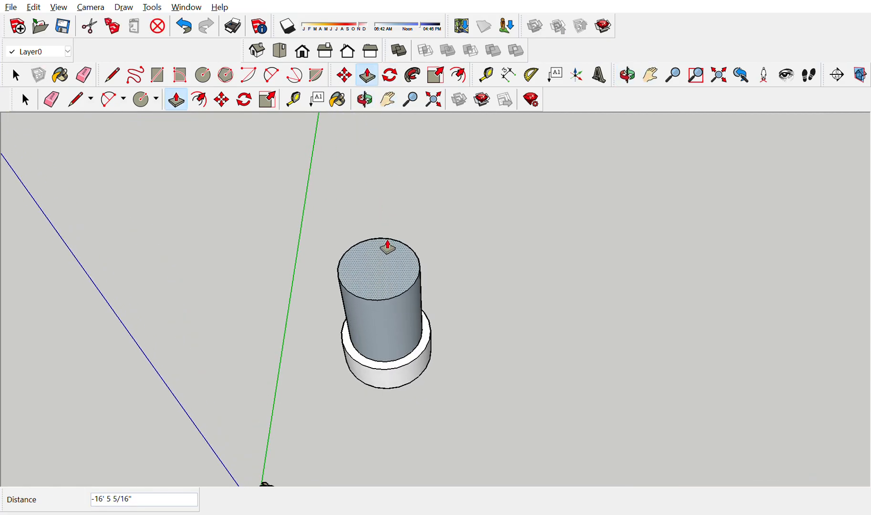
pyautogui.click(384, 155)
# - Extend the top face of the cylindrical shaft upward by about another 5' with Push/Pull
pyautogui.click(388, 100)
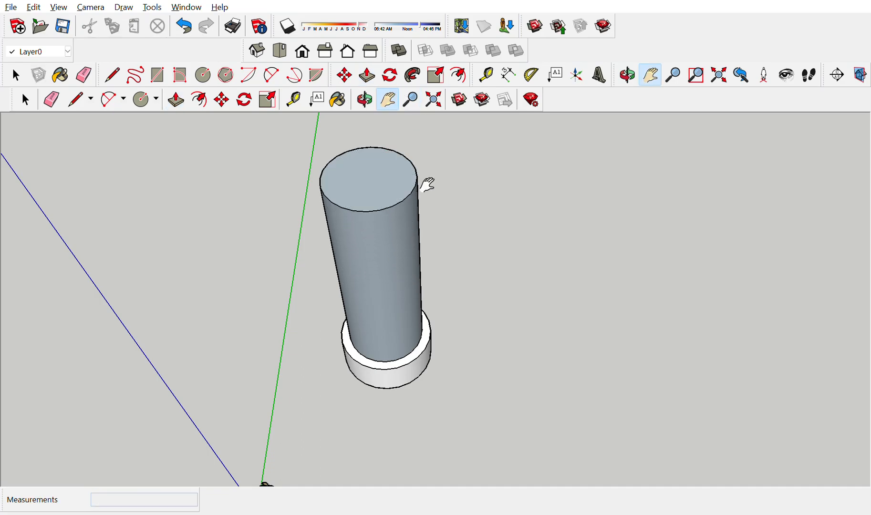
pyautogui.moveTo(401, 128); pyautogui.dragTo(440, 233)
pyautogui.click(367, 93)
pyautogui.moveTo(384, 234); pyautogui.dragTo(420, 257)
pyautogui.click(390, 98)
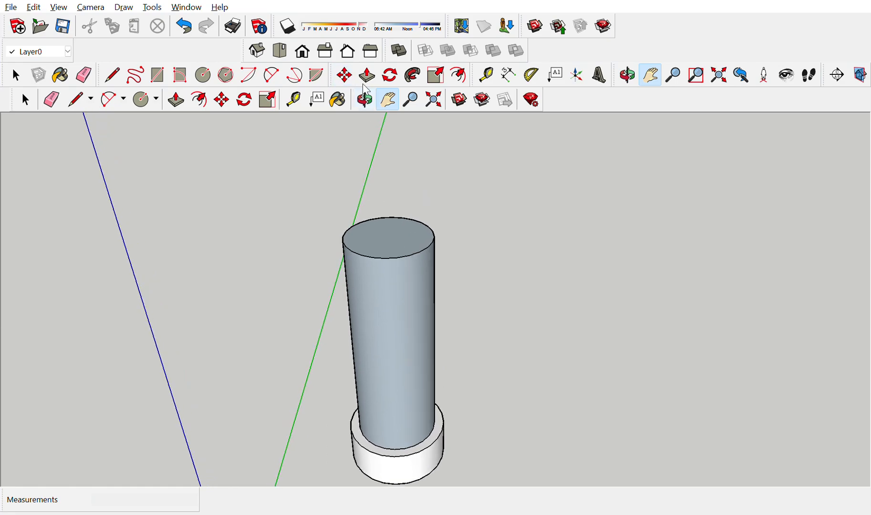
pyautogui.click(365, 99)
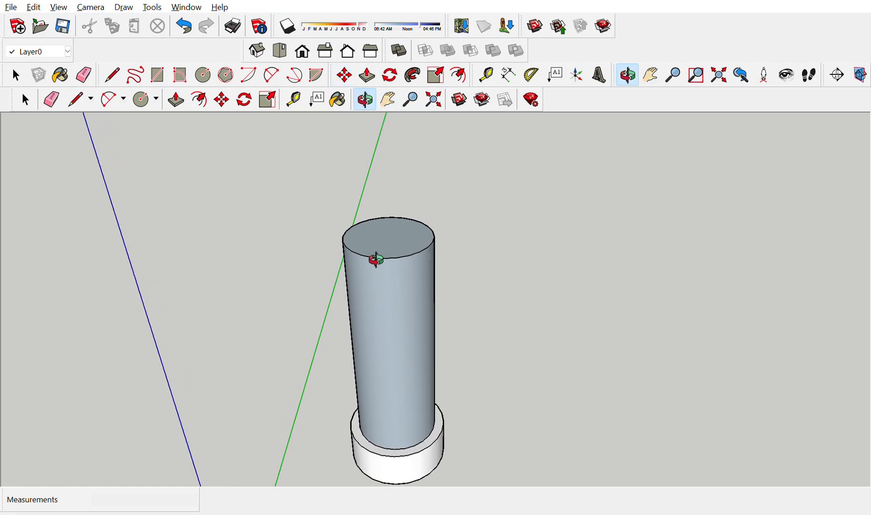
pyautogui.click(368, 76)
pyautogui.click(405, 228)
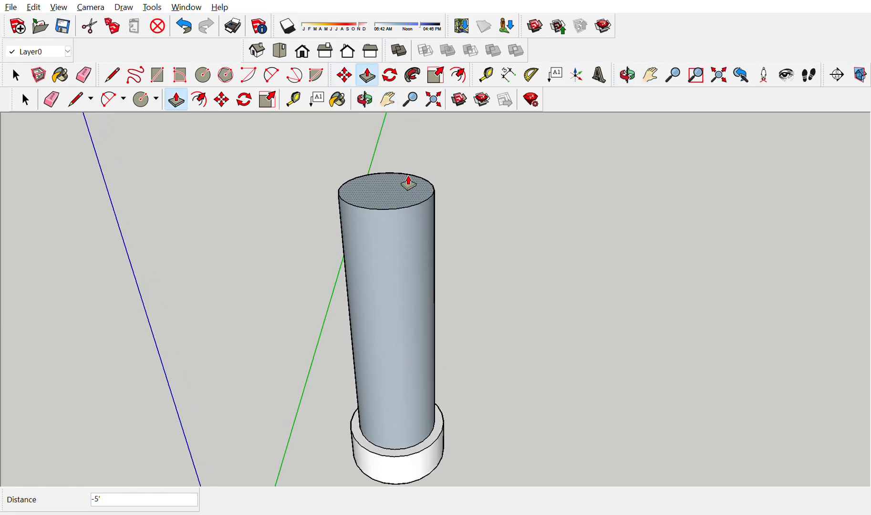
# - Offset the shaft's top circular edge outward by about 10" to form a wider rim
pyautogui.click(365, 100)
pyautogui.moveTo(403, 130); pyautogui.dragTo(385, 255)
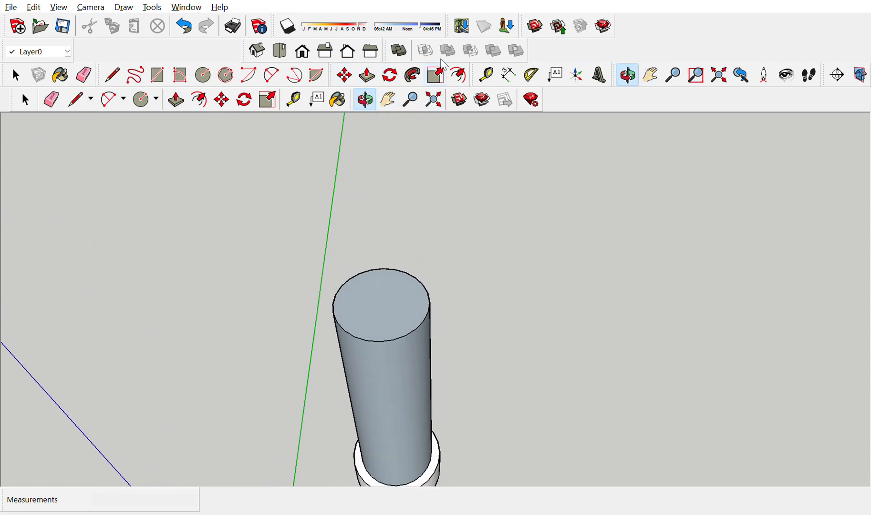
pyautogui.click(459, 75)
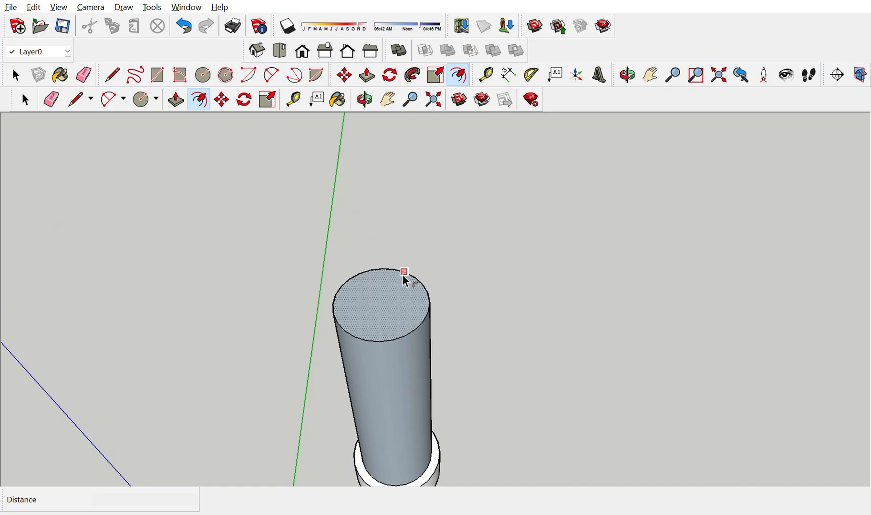
pyautogui.click(429, 295)
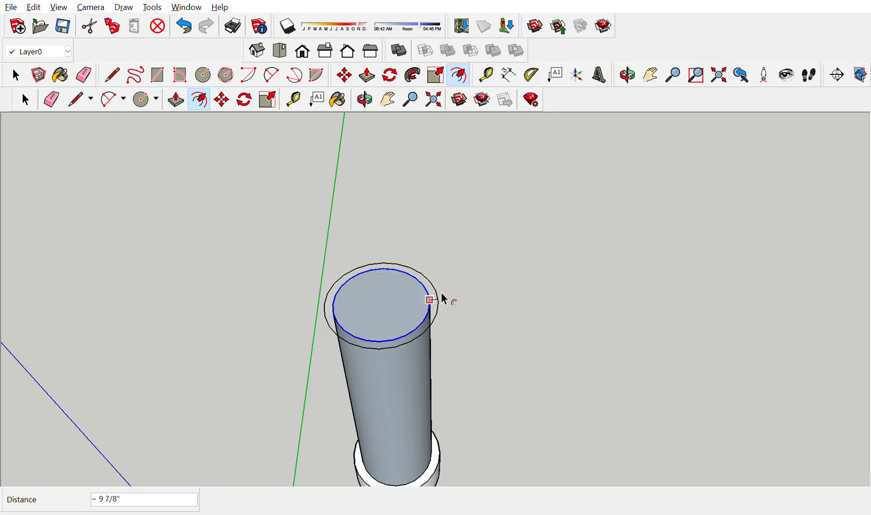
pyautogui.click(442, 295)
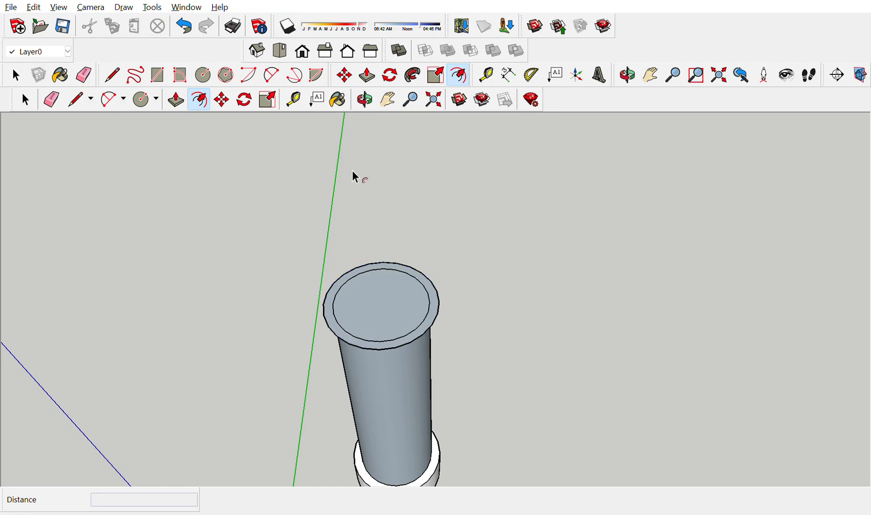
# - Push/Pull the offset rim at the shaft's top upward by about 6' to form an upper ring
pyautogui.click(366, 74)
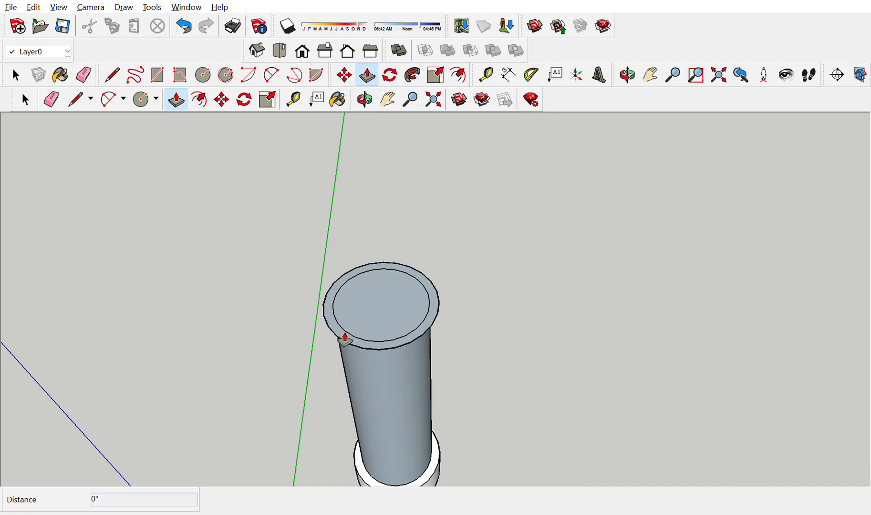
pyautogui.click(357, 307)
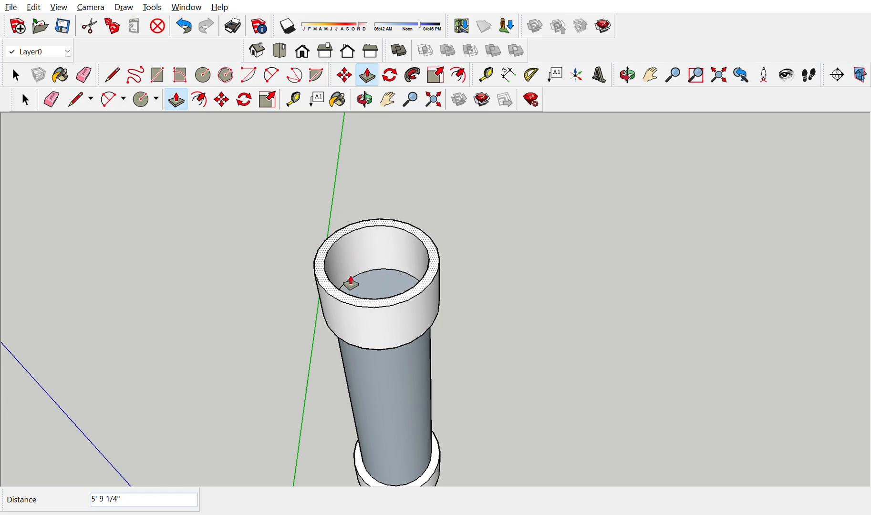
pyautogui.click(349, 284)
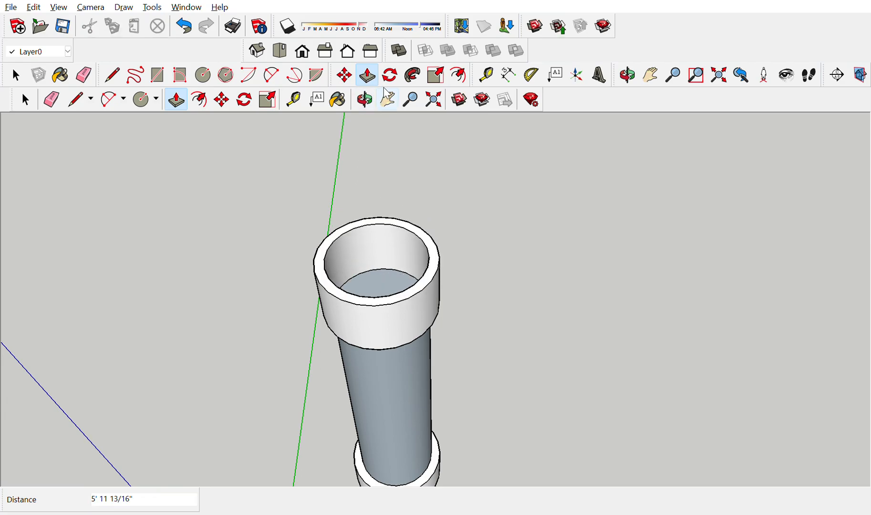
# - Push/Pull the circular face inside the upper ring upward by about 14' 6" so it projects above the ring
pyautogui.click(365, 100)
pyautogui.moveTo(365, 182); pyautogui.dragTo(380, 102)
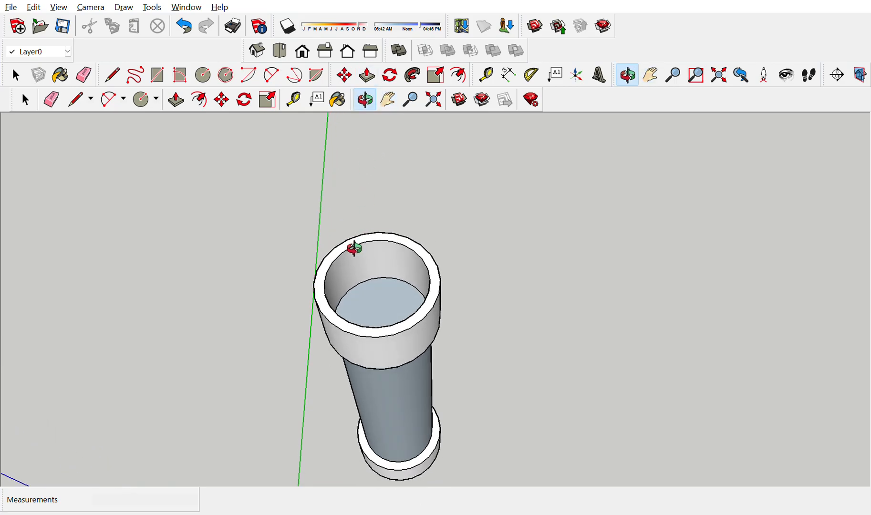
pyautogui.moveTo(353, 247); pyautogui.dragTo(398, 110)
pyautogui.click(376, 73)
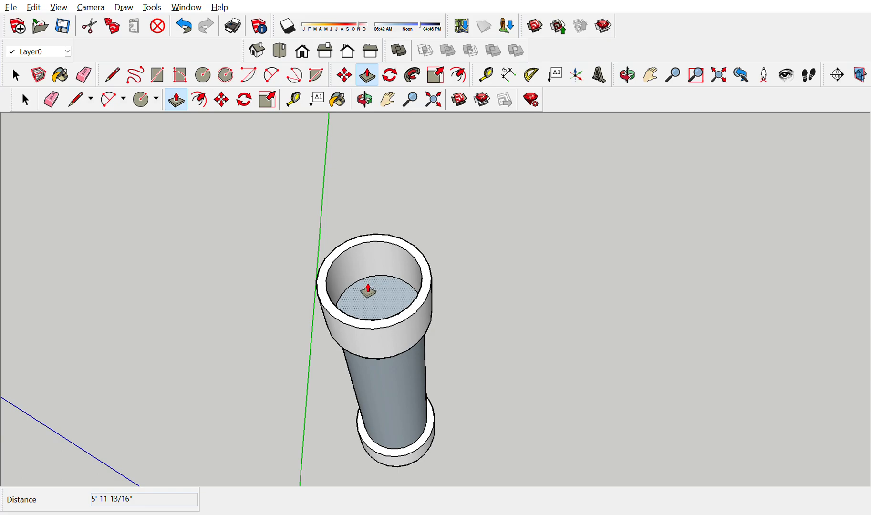
pyautogui.click(368, 290)
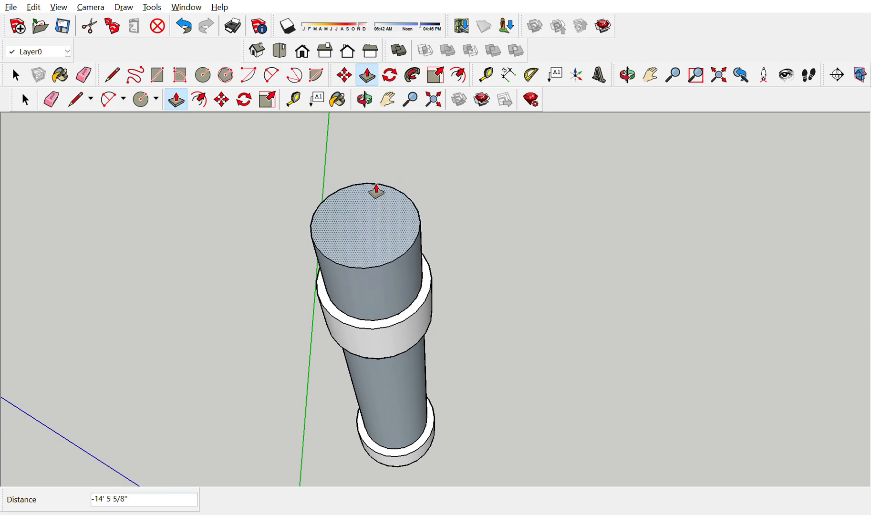
pyautogui.click(376, 191)
# - Taper the uppermost cylinder into a cone by moving a point on its top circle's edge about 4' 7" to the centre
pyautogui.click(388, 98)
pyautogui.moveTo(404, 232); pyautogui.dragTo(421, 199)
pyautogui.click(363, 99)
pyautogui.moveTo(415, 260); pyautogui.dragTo(381, 197)
pyautogui.click(390, 99)
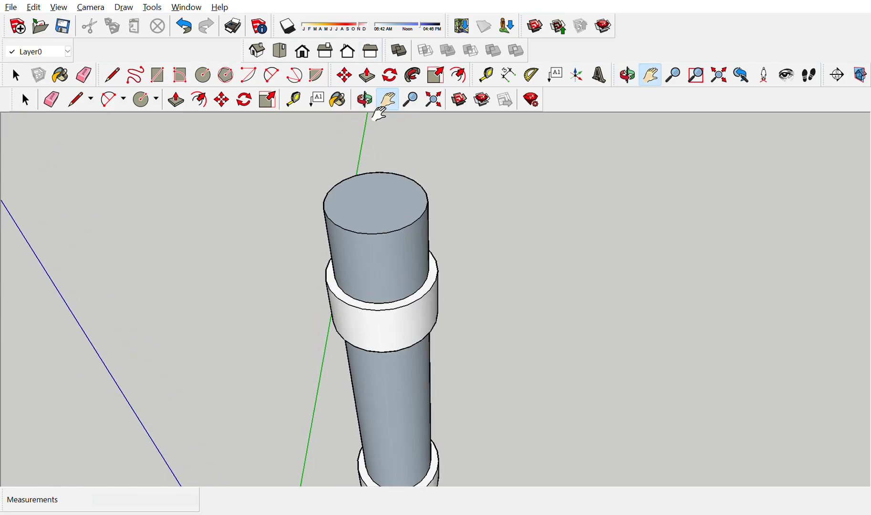
pyautogui.click(345, 74)
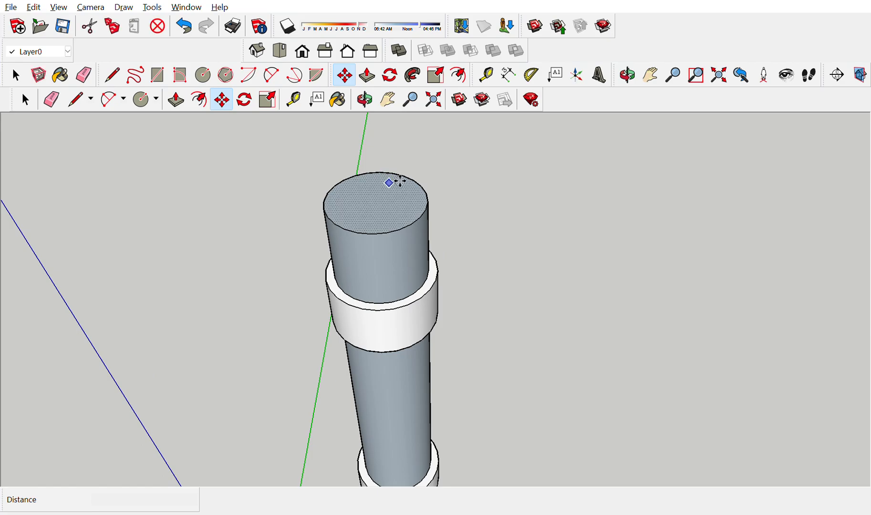
pyautogui.click(413, 174)
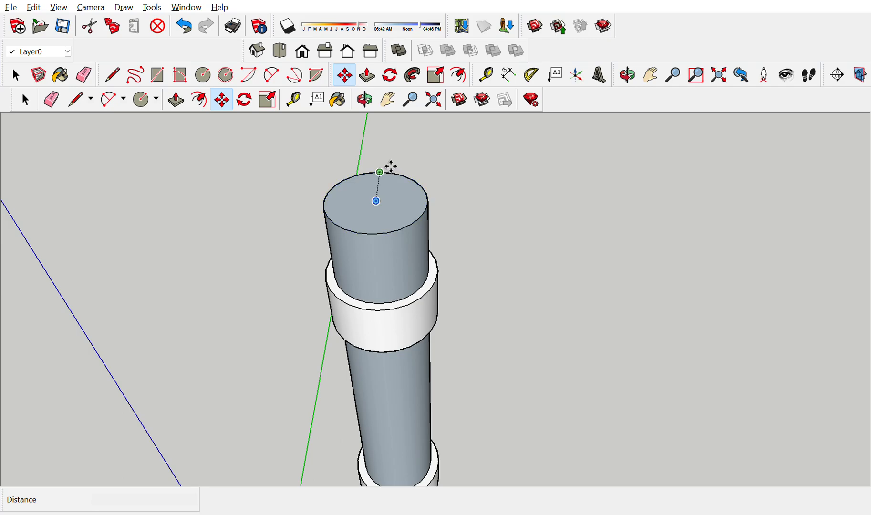
pyautogui.click(391, 167)
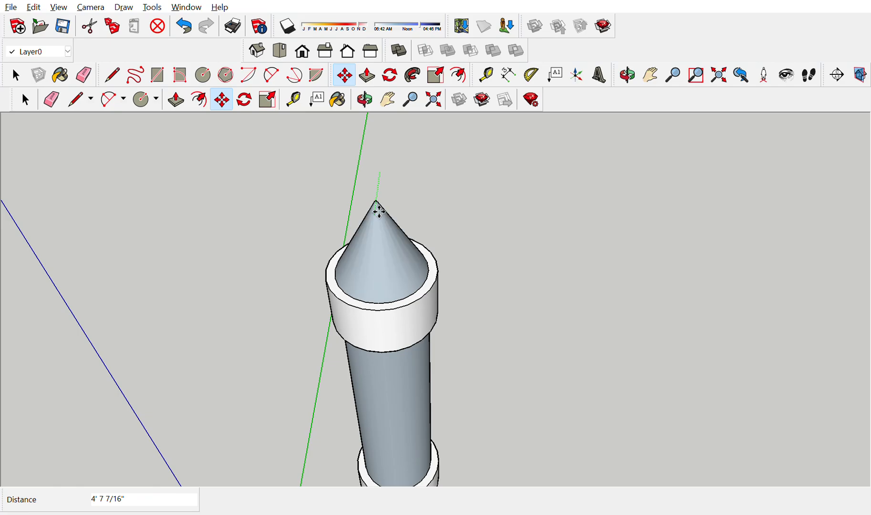
pyautogui.click(379, 215)
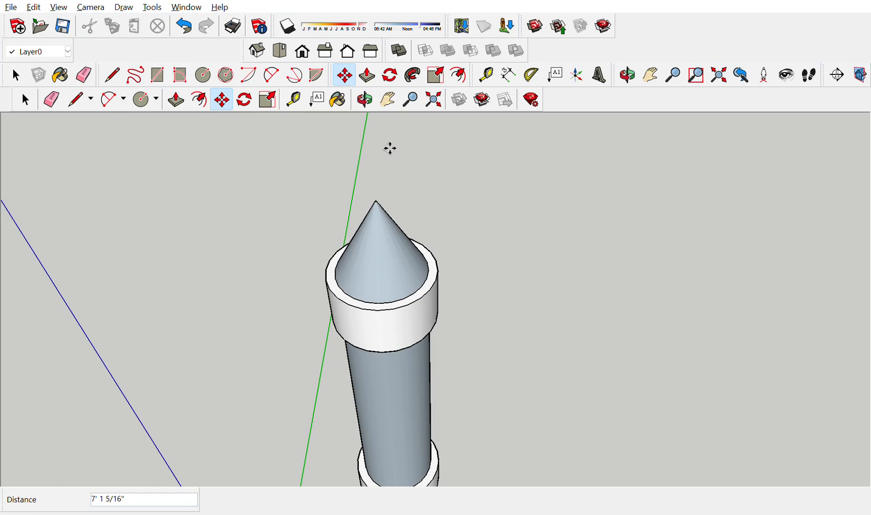
# - Draw a rectangle about 1' 2" high and 8 5/8" wide on the shaft below the upper ring, closing its open side with a line
pyautogui.click(387, 100)
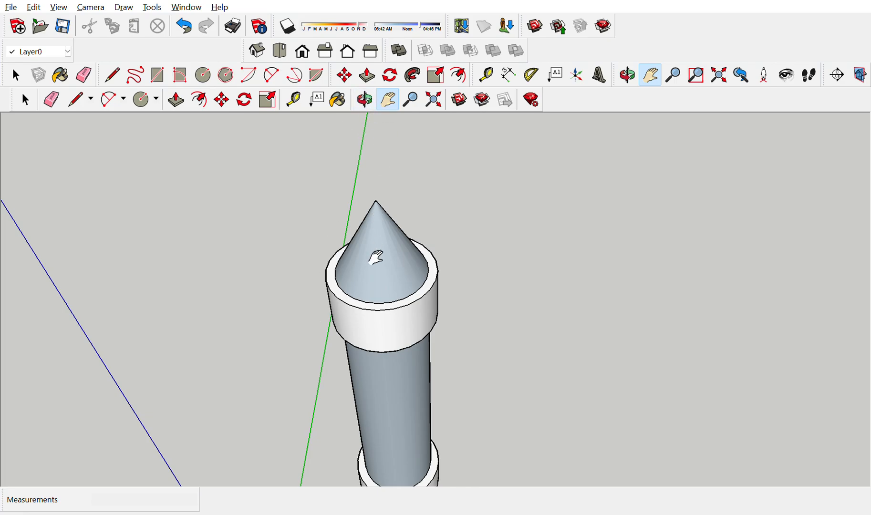
pyautogui.scroll(4, 394, 308)
pyautogui.moveTo(366, 202); pyautogui.dragTo(423, 102)
pyautogui.scroll(4, 431, 279)
pyautogui.click(365, 99)
pyautogui.moveTo(401, 220); pyautogui.dragTo(426, 172)
pyautogui.click(389, 101)
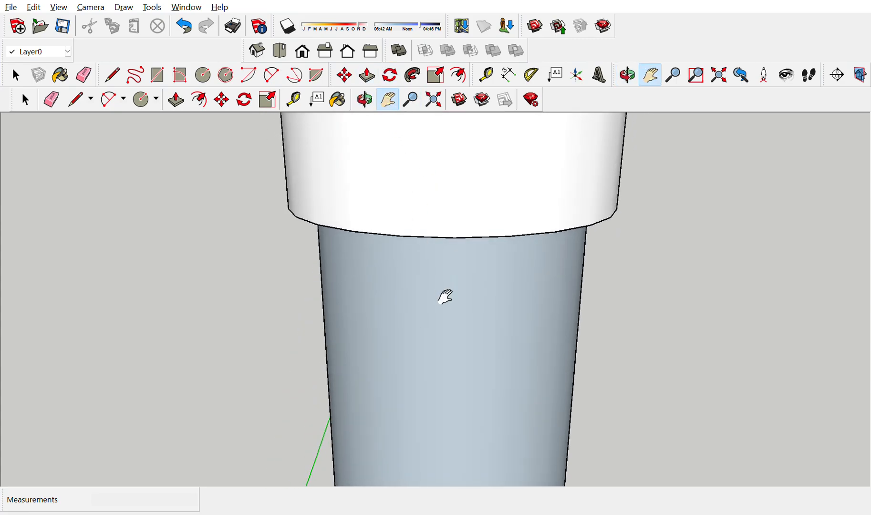
pyautogui.moveTo(447, 296); pyautogui.dragTo(437, 244)
pyautogui.click(146, 99)
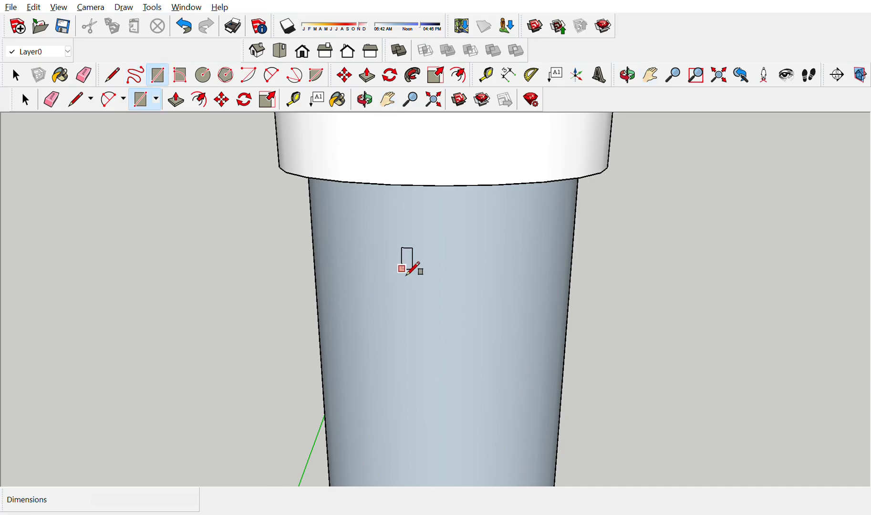
pyautogui.click(402, 273)
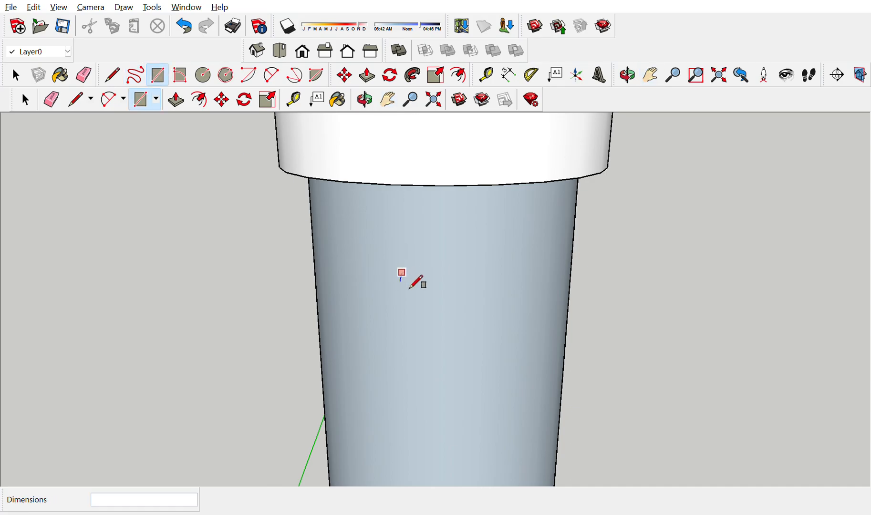
pyautogui.click(427, 311)
pyautogui.click(430, 212)
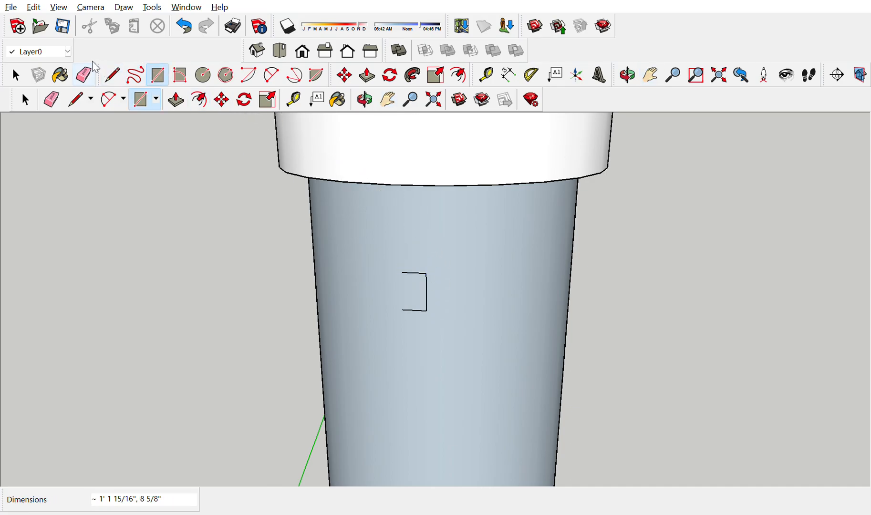
pyautogui.click(113, 75)
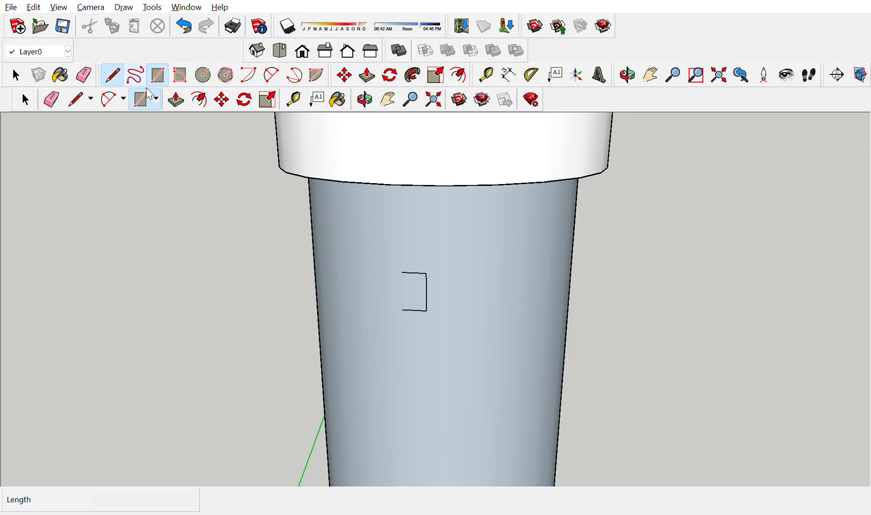
pyautogui.click(402, 274)
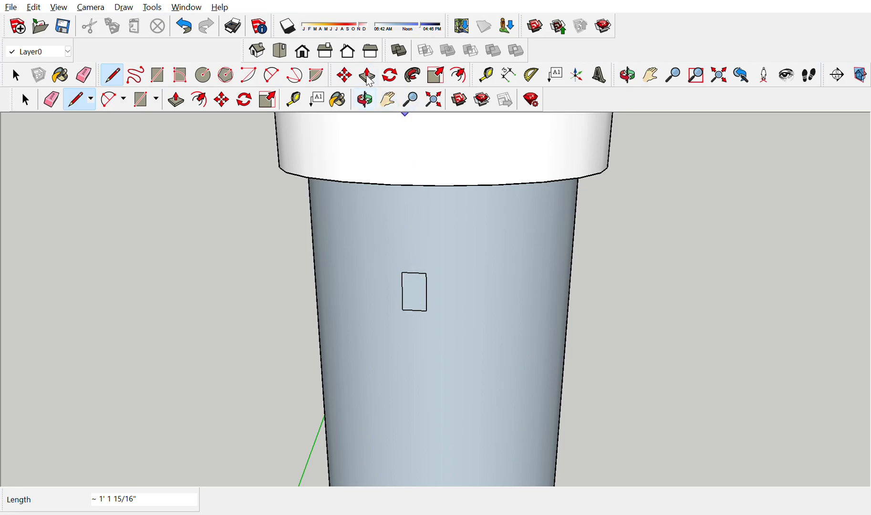
# - Push/Pull the small rectangle on the shaft inward by about 2' 7" to form a window recess
pyautogui.click(365, 99)
pyautogui.scroll(5, 408, 283)
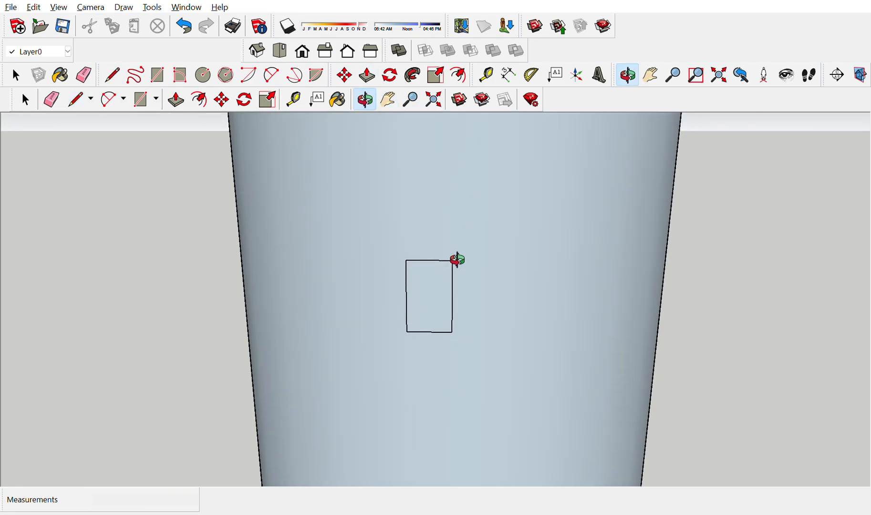
pyautogui.click(367, 75)
pyautogui.moveTo(422, 296); pyautogui.dragTo(450, 260)
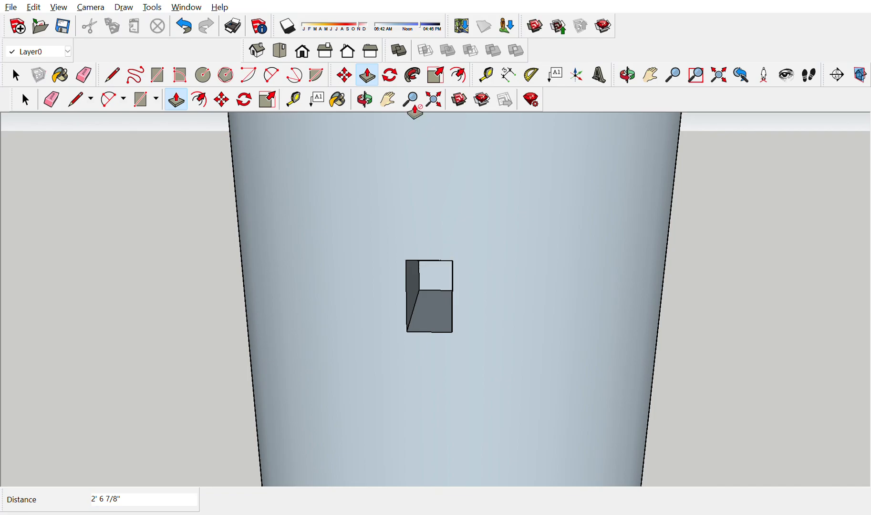
# - Push/Pull the top face of the base ring upward by about 1' 3" to make the ring taller
pyautogui.click(389, 99)
pyautogui.scroll(-5, 455, 226)
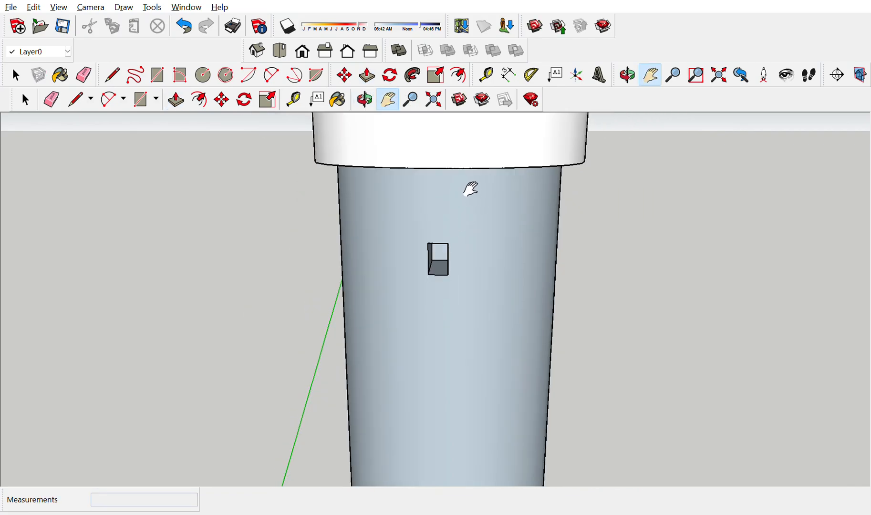
pyautogui.click(365, 100)
pyautogui.moveTo(636, 245); pyautogui.dragTo(542, 171)
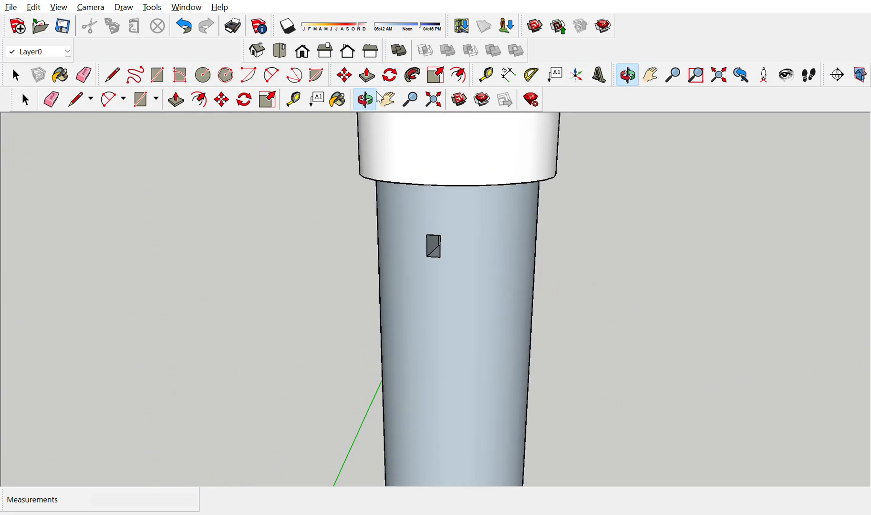
pyautogui.click(388, 99)
pyautogui.moveTo(589, 305); pyautogui.dragTo(383, 178)
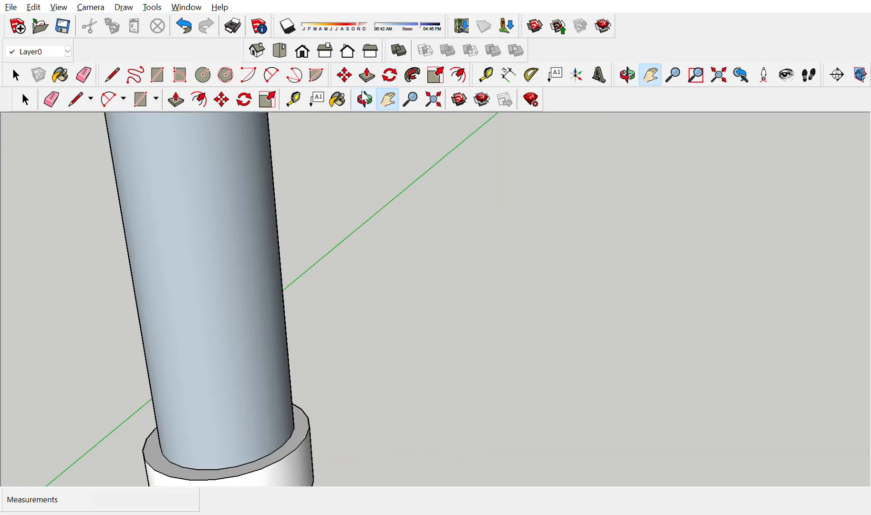
pyautogui.scroll(-4, 325, 162)
pyautogui.moveTo(325, 162); pyautogui.dragTo(497, 387)
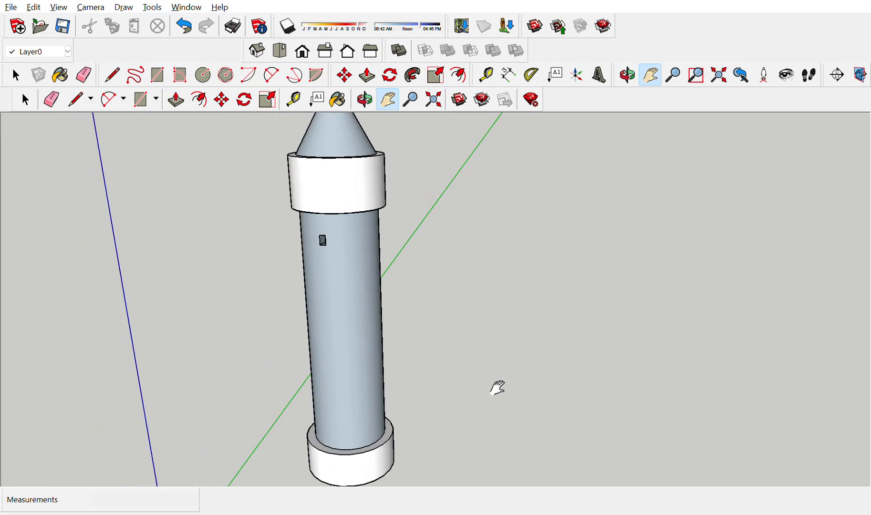
pyautogui.moveTo(338, 325); pyautogui.dragTo(385, 314)
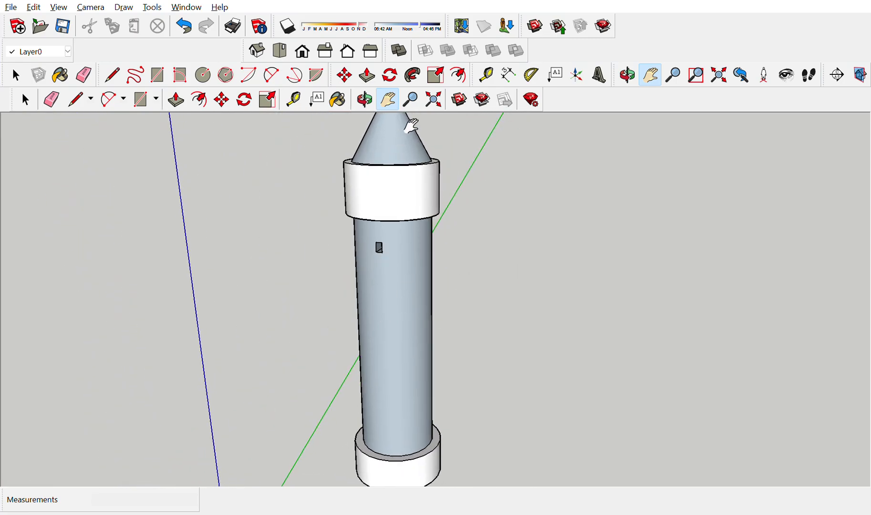
pyautogui.click(366, 75)
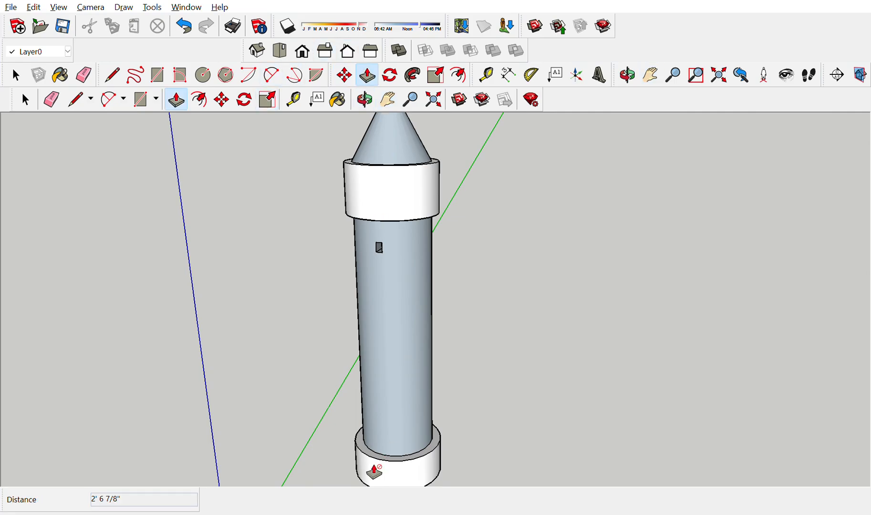
pyautogui.click(367, 441)
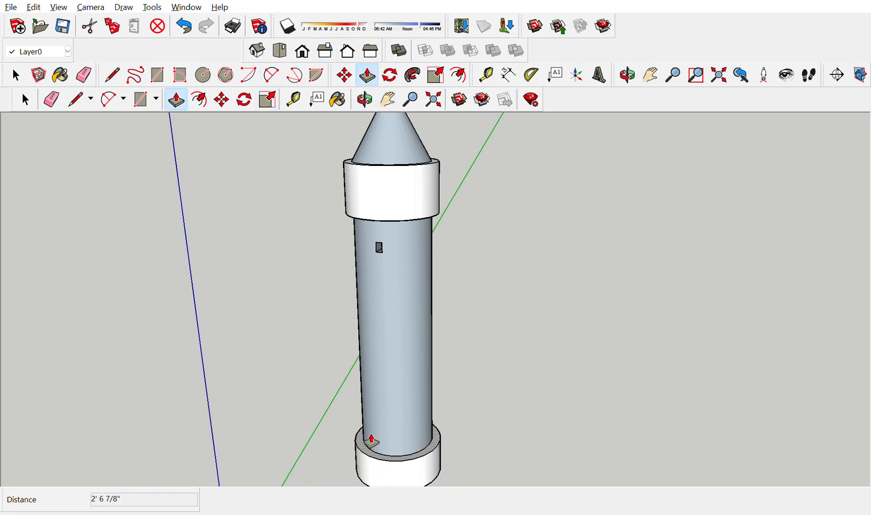
pyautogui.click(369, 434)
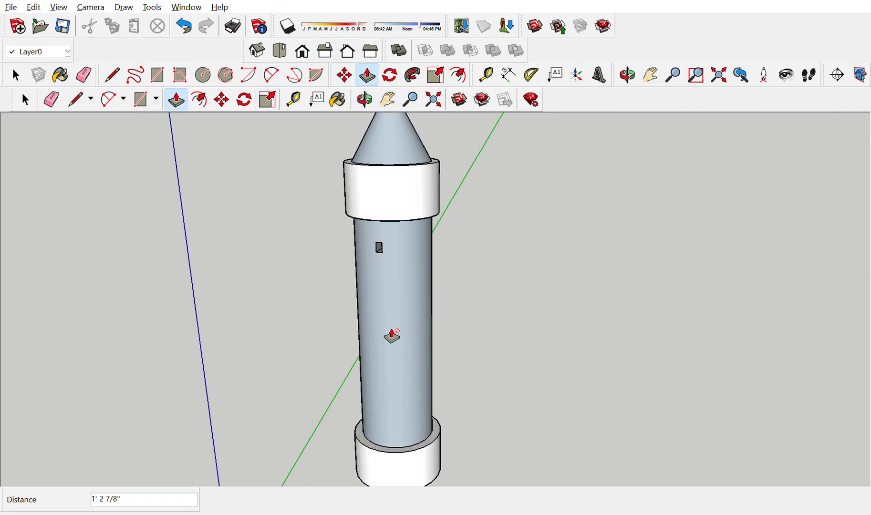
# - Draw a long, narrow rectangle about 30' 5" by 2' 5" extending sideways from the base ring's outer edge
pyautogui.click(388, 98)
pyautogui.moveTo(402, 252); pyautogui.dragTo(383, 249)
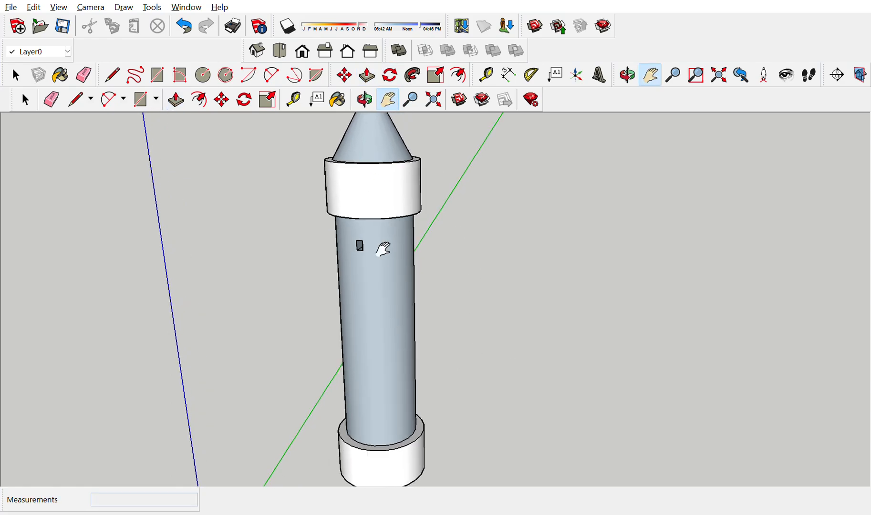
pyautogui.click(364, 97)
pyautogui.moveTo(477, 331); pyautogui.dragTo(549, 326)
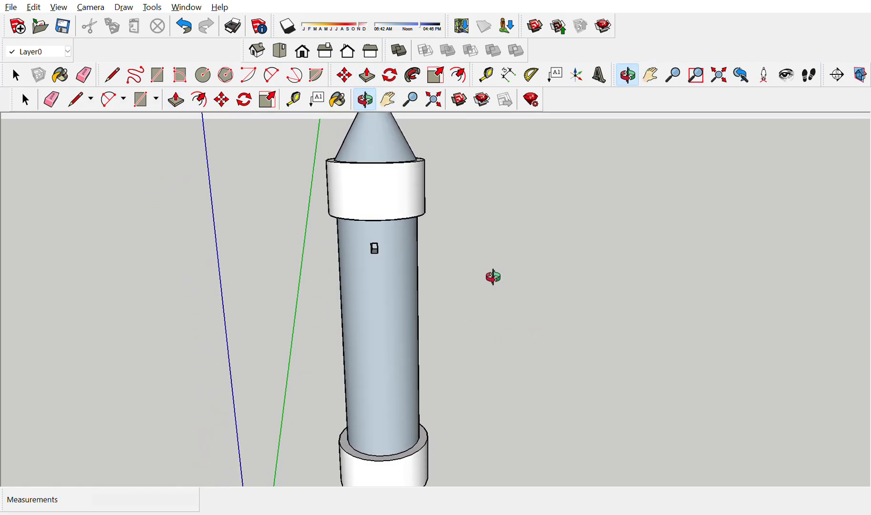
pyautogui.click(387, 99)
pyautogui.moveTo(603, 320); pyautogui.dragTo(584, 322)
pyautogui.scroll(3, 475, 439)
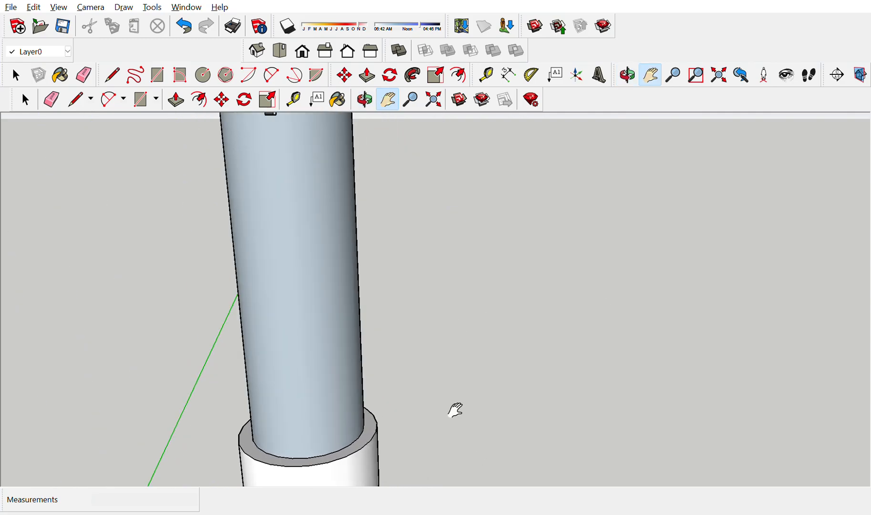
pyautogui.click(364, 99)
pyautogui.moveTo(525, 377); pyautogui.dragTo(429, 409)
pyautogui.scroll(1, 429, 406)
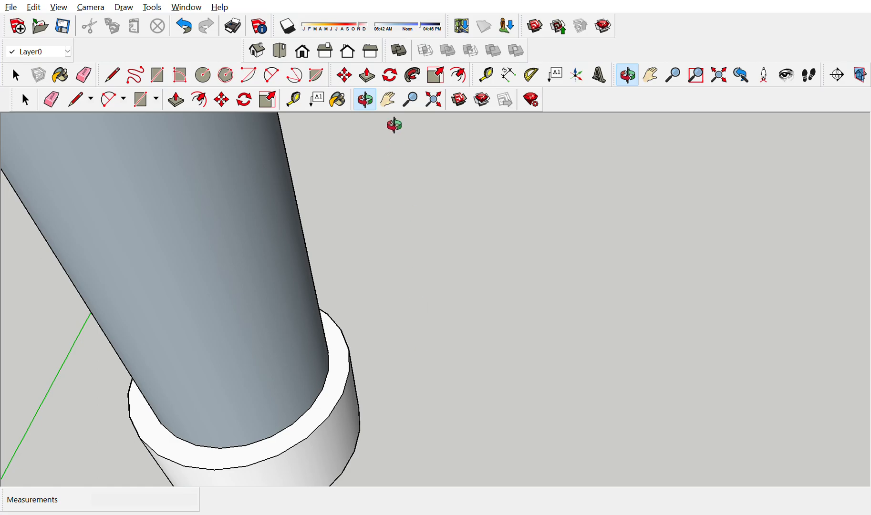
pyautogui.click(394, 94)
pyautogui.moveTo(460, 343); pyautogui.dragTo(423, 367)
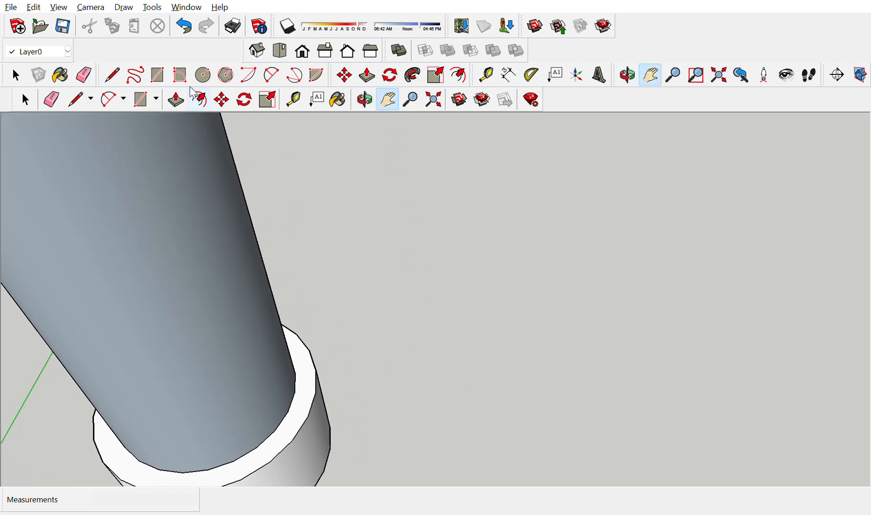
pyautogui.click(158, 70)
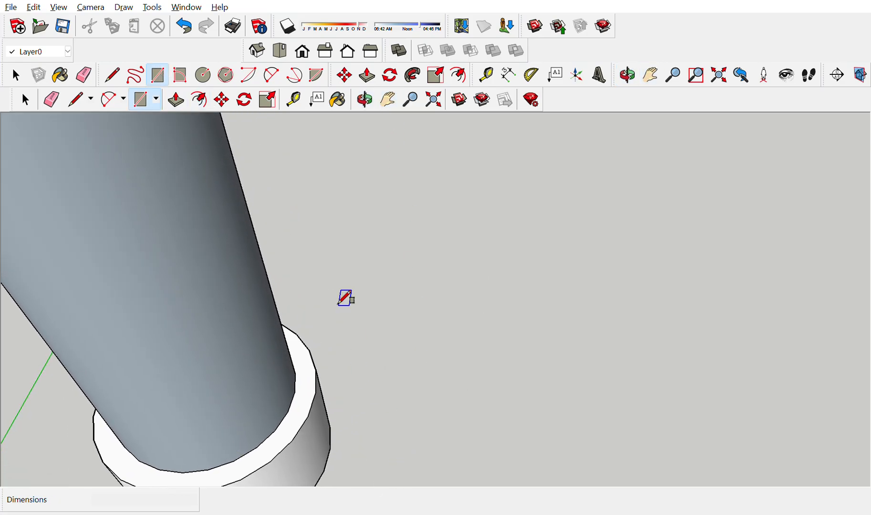
pyautogui.click(385, 97)
pyautogui.moveTo(376, 262); pyautogui.dragTo(377, 212)
pyautogui.moveTo(363, 285); pyautogui.dragTo(363, 229)
pyautogui.click(167, 72)
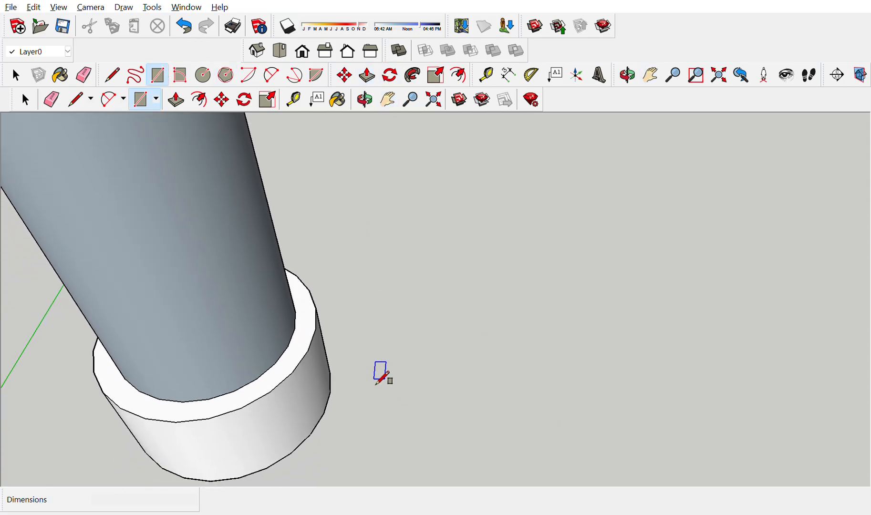
pyautogui.click(330, 373)
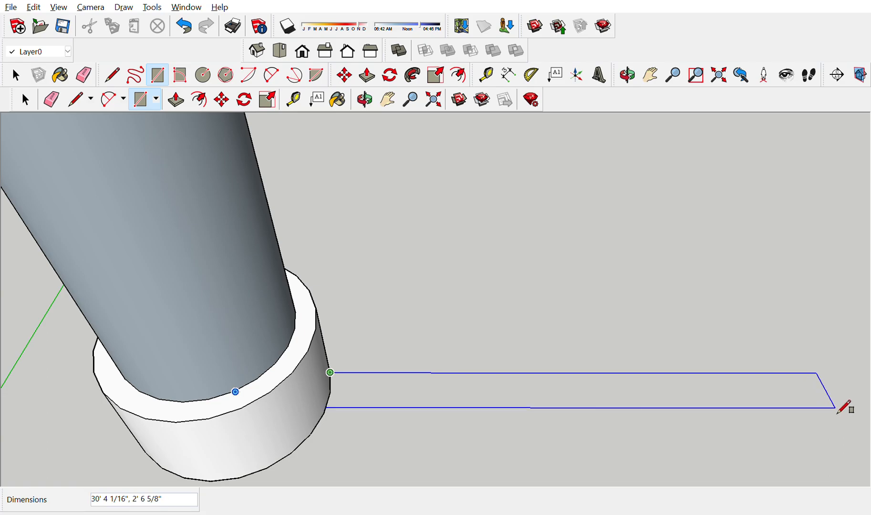
pyautogui.click(836, 407)
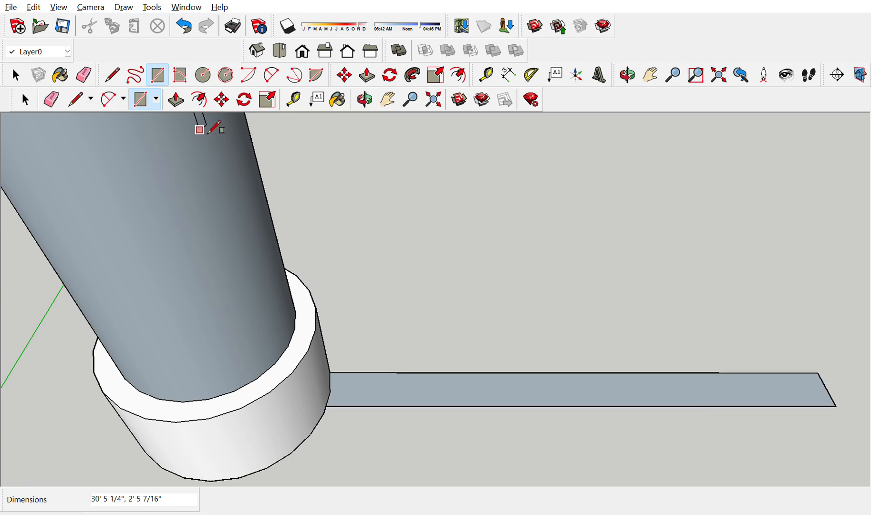
# - Push/Pull the narrow rectangle beside the base ring upward by about 19' 7" to form a wall
pyautogui.scroll(-1, 372, 144)
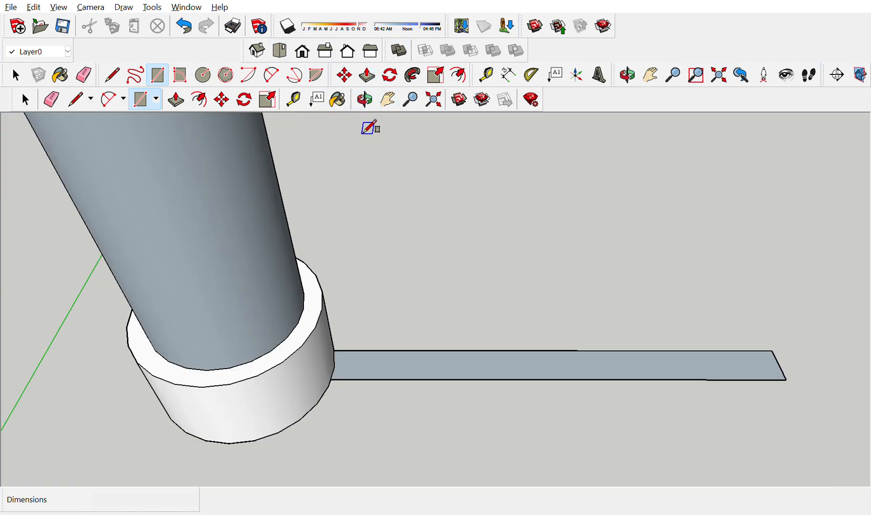
pyautogui.click(367, 75)
pyautogui.click(411, 358)
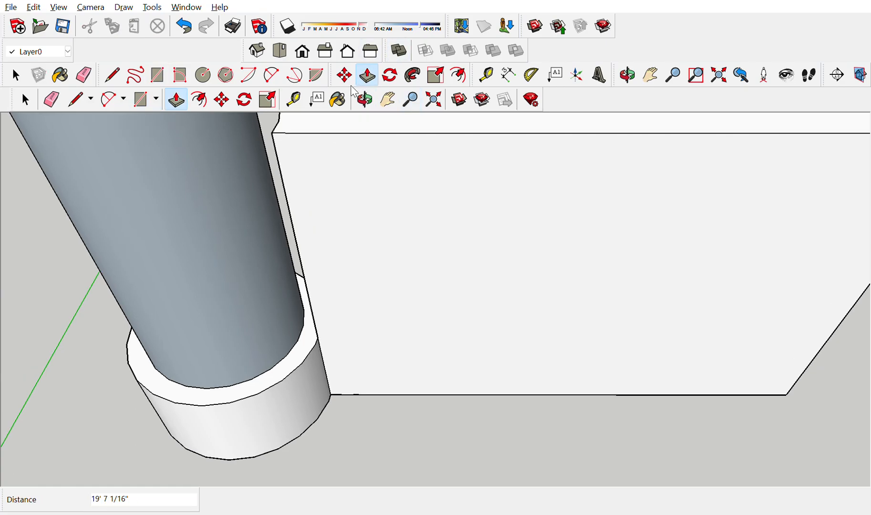
# - Examine the new wall and the junction where its end meets the base ring beside the shaft
pyautogui.scroll(-5, 358, 130)
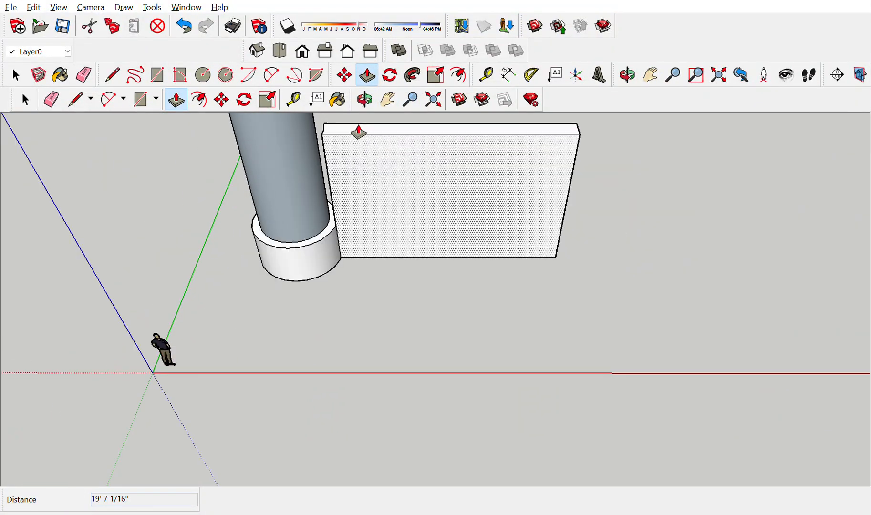
pyautogui.click(388, 97)
pyautogui.moveTo(398, 142); pyautogui.dragTo(424, 276)
pyautogui.scroll(2, 424, 279)
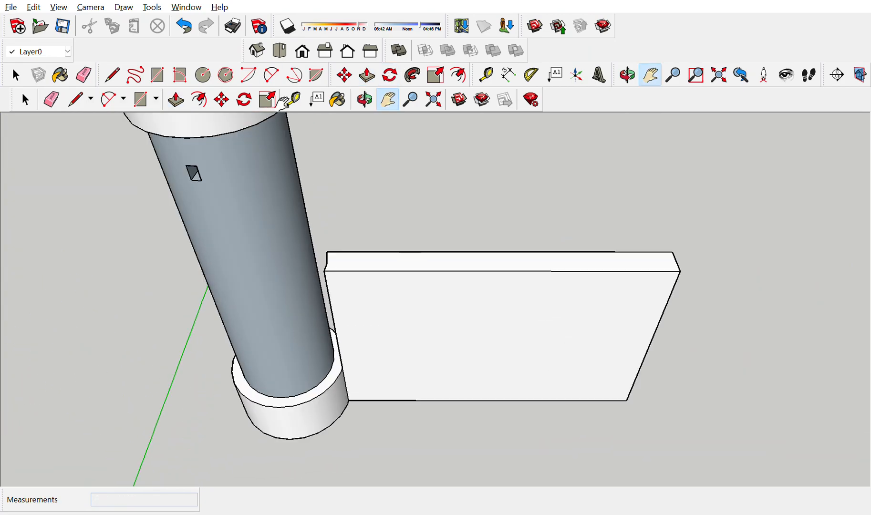
pyautogui.scroll(6, 361, 331)
pyautogui.scroll(1, 362, 351)
pyautogui.click(370, 97)
pyautogui.click(389, 99)
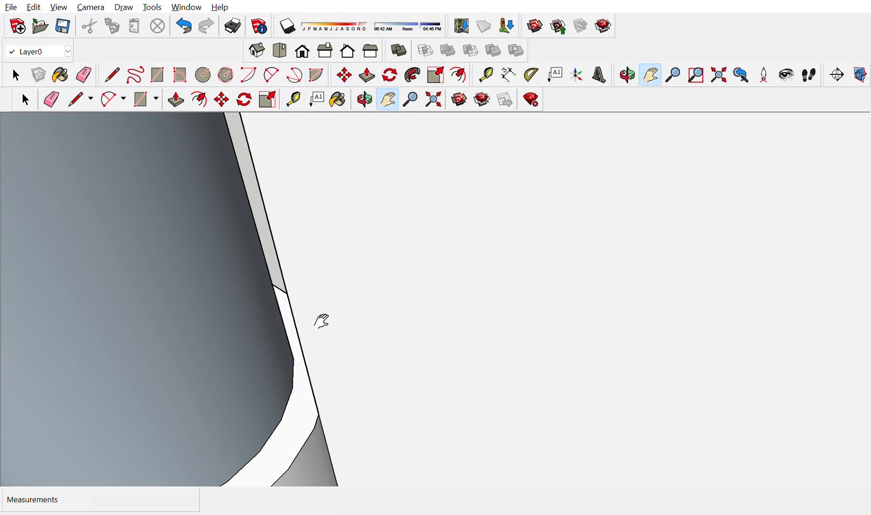
pyautogui.scroll(-3, 377, 273)
pyautogui.scroll(3, 389, 366)
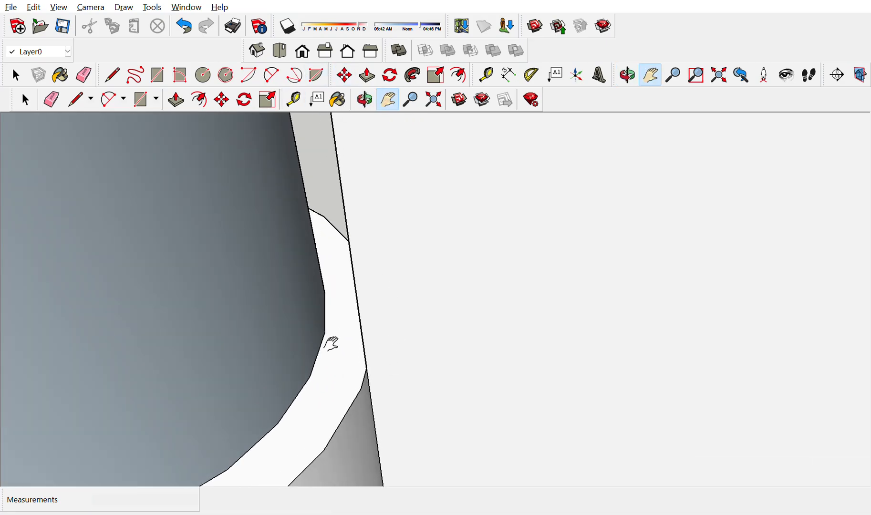
pyautogui.scroll(-5, 326, 343)
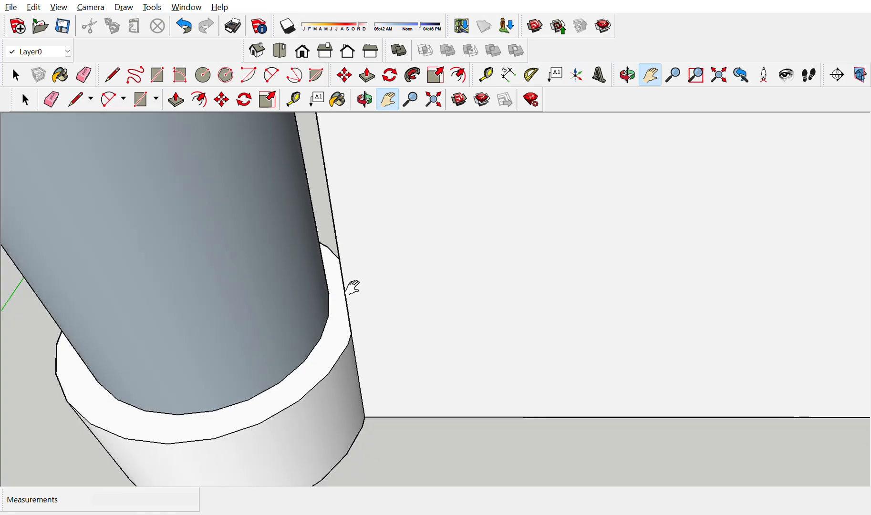
pyautogui.scroll(4, 366, 301)
pyautogui.scroll(5, 366, 300)
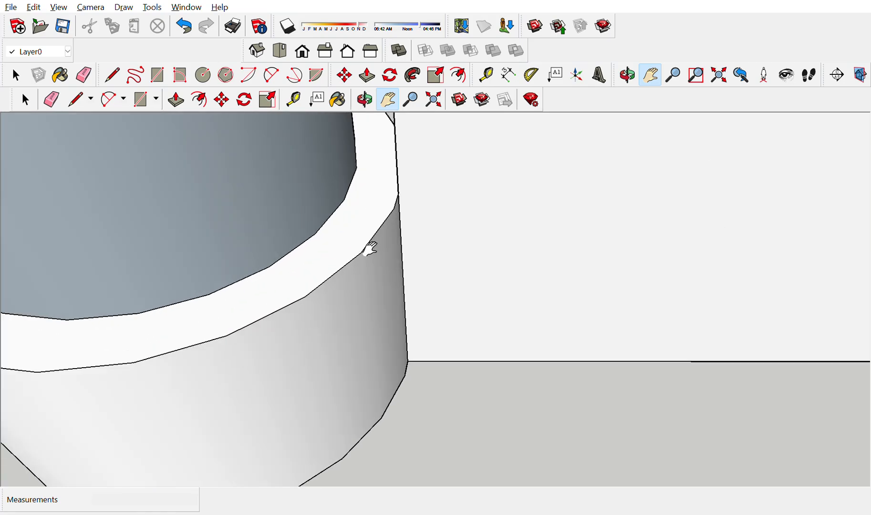
pyautogui.moveTo(413, 172); pyautogui.dragTo(449, 457)
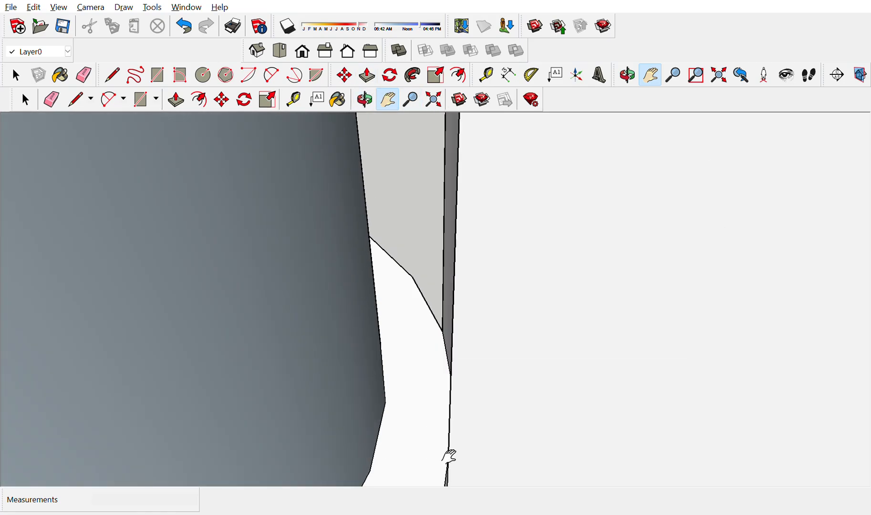
# - Draw a line about 1' 2 1/2" long across the base ring's top from one wall corner to the shaft
pyautogui.scroll(4, 435, 422)
pyautogui.moveTo(447, 284); pyautogui.dragTo(480, 339)
pyautogui.click(364, 97)
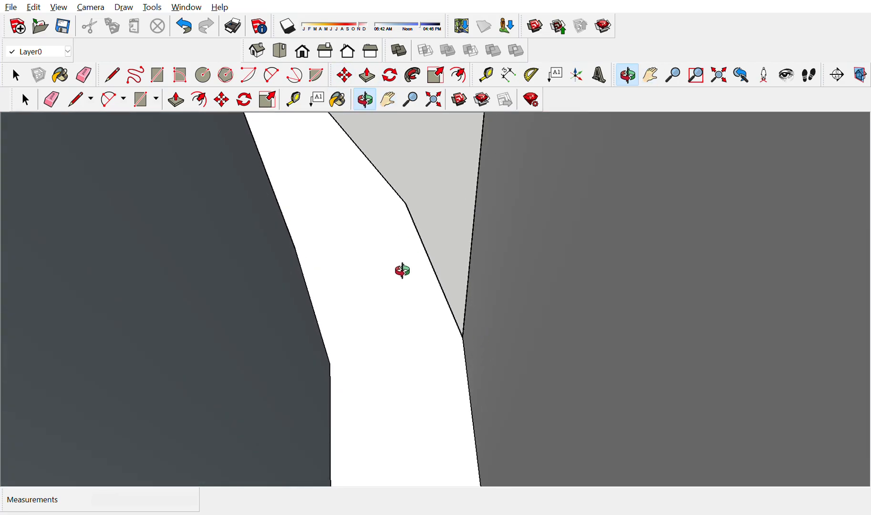
pyautogui.moveTo(403, 271); pyautogui.dragTo(397, 305)
pyautogui.click(112, 75)
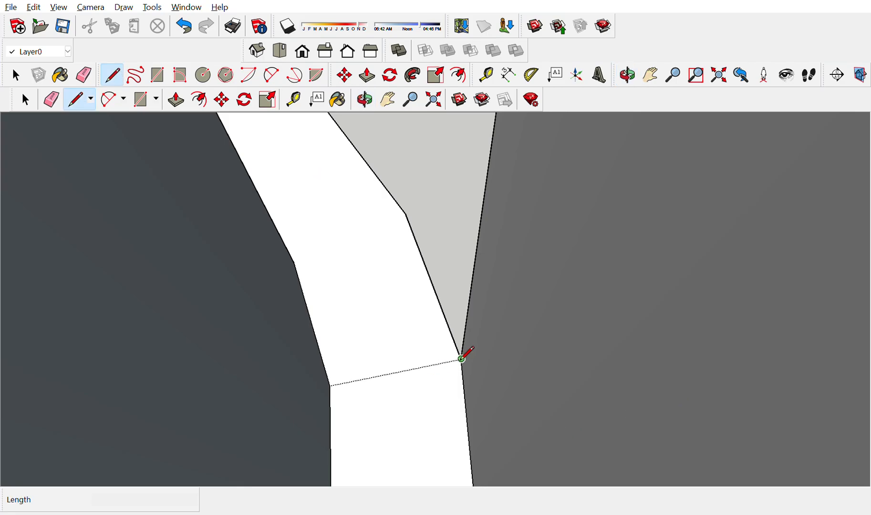
pyautogui.click(462, 358)
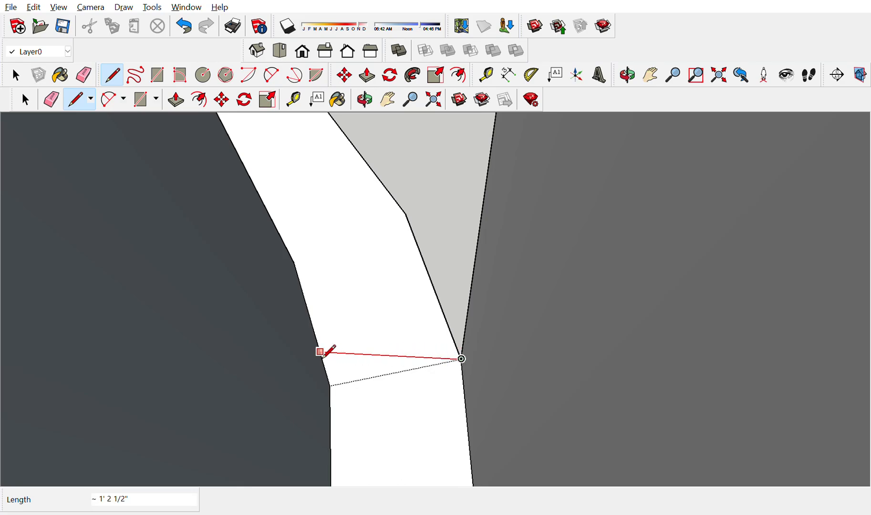
pyautogui.click(321, 352)
# - Draw a second line across the base ring's top from the wall's other corner to the shaft, enclosing the section facing the wall
pyautogui.click(402, 89)
pyautogui.click(388, 92)
pyautogui.moveTo(448, 376); pyautogui.dragTo(439, 157)
pyautogui.moveTo(406, 239)
pyautogui.mouseDown()
pyautogui.moveTo(444, 373)
pyautogui.moveTo(465, 367)
pyautogui.moveTo(509, 393)
pyautogui.mouseUp()
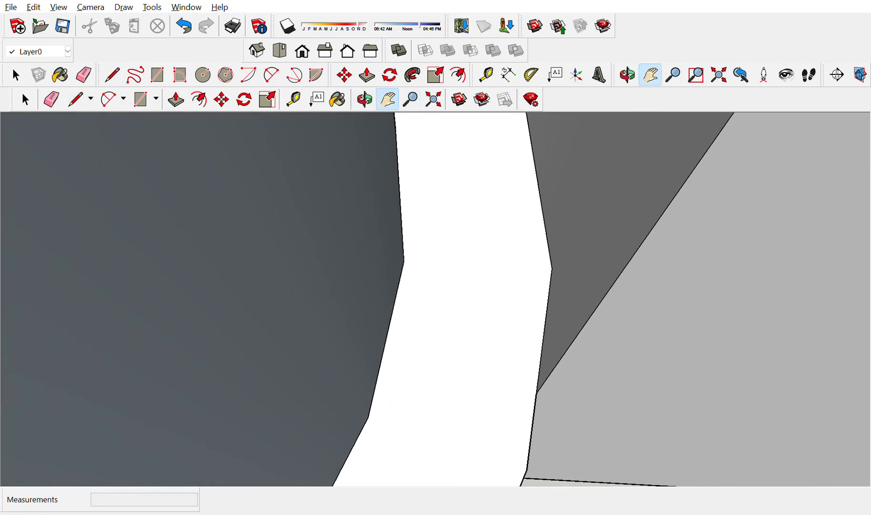
pyautogui.press('l')
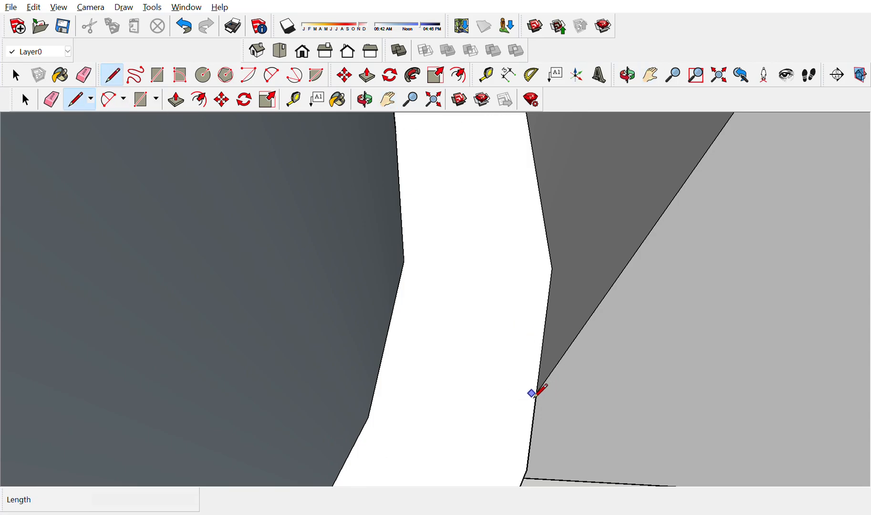
pyautogui.click(538, 394)
pyautogui.click(376, 386)
pyautogui.scroll(-5, 460, 276)
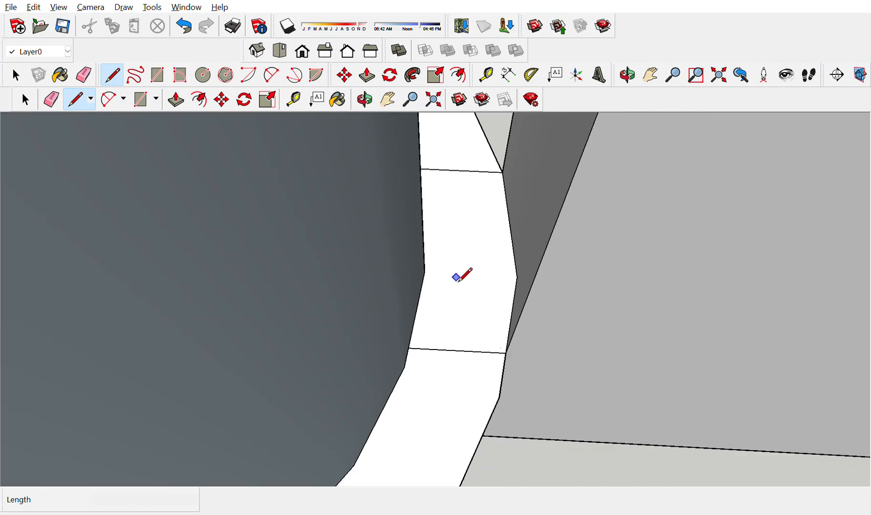
# - Push/Pull the enclosed base ring section upward by about 13' 7 7/8" to the wall's top, joining wall and shaft
pyautogui.click(387, 99)
pyautogui.moveTo(502, 187)
pyautogui.mouseDown()
pyautogui.moveTo(459, 346)
pyautogui.moveTo(452, 324)
pyautogui.mouseUp()
pyautogui.click(367, 74)
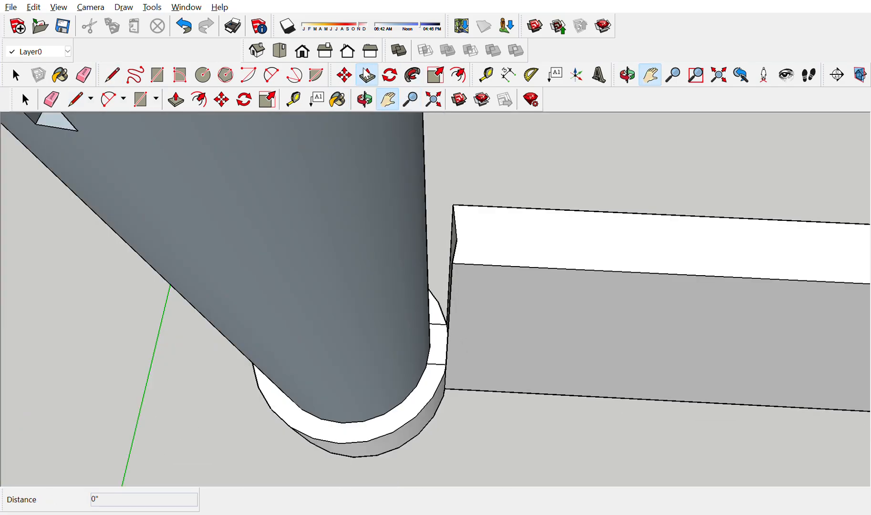
pyautogui.click(452, 328)
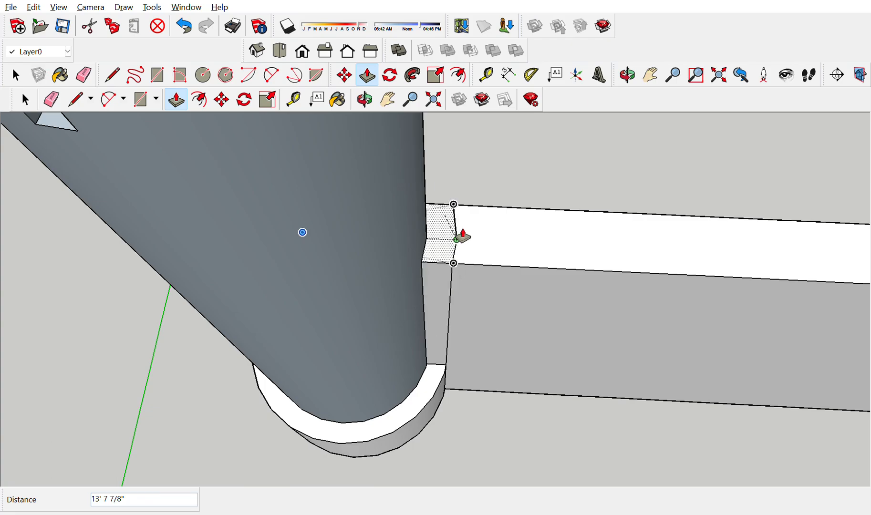
pyautogui.click(461, 237)
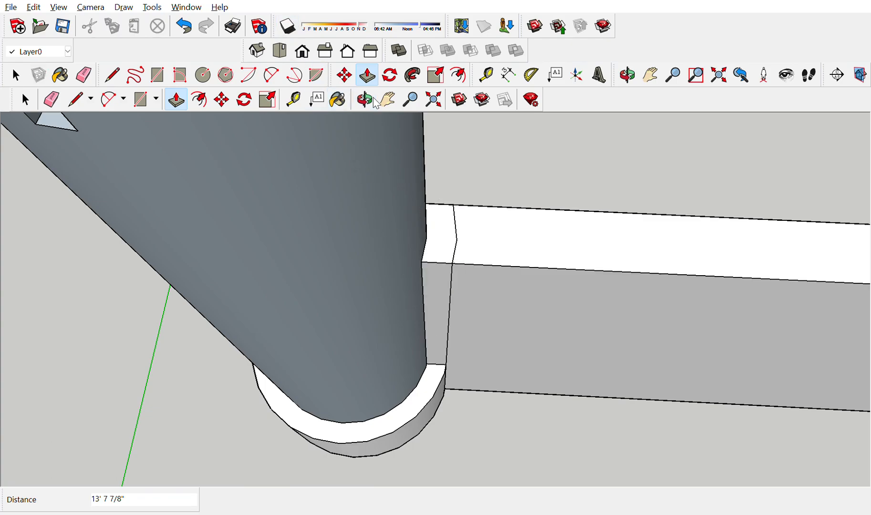
# - Erase the seam edges between the wall and the raised ring section on the top and both side faces
pyautogui.click(84, 75)
pyautogui.moveTo(442, 290); pyautogui.dragTo(461, 286)
pyautogui.moveTo(456, 229); pyautogui.dragTo(470, 225)
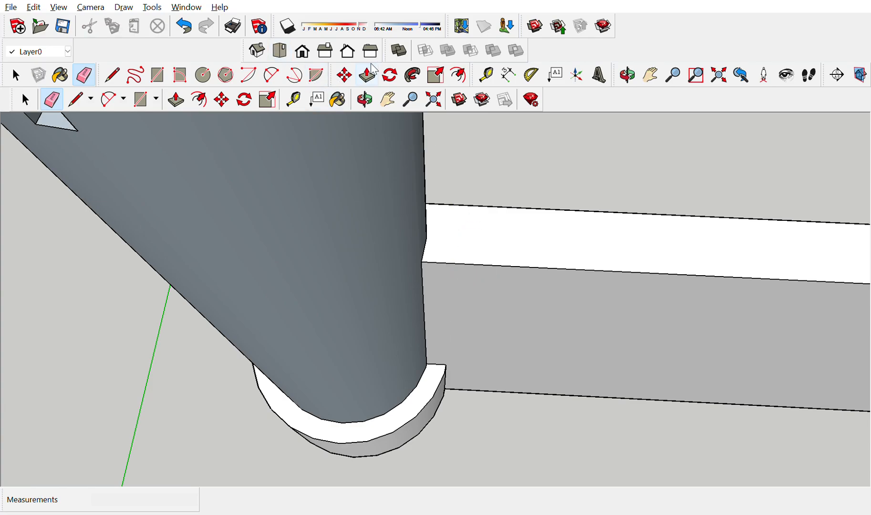
pyautogui.click(365, 99)
pyautogui.moveTo(363, 191)
pyautogui.mouseDown()
pyautogui.moveTo(286, 258)
pyautogui.moveTo(204, 175)
pyautogui.moveTo(363, 248)
pyautogui.mouseUp()
pyautogui.press('e')
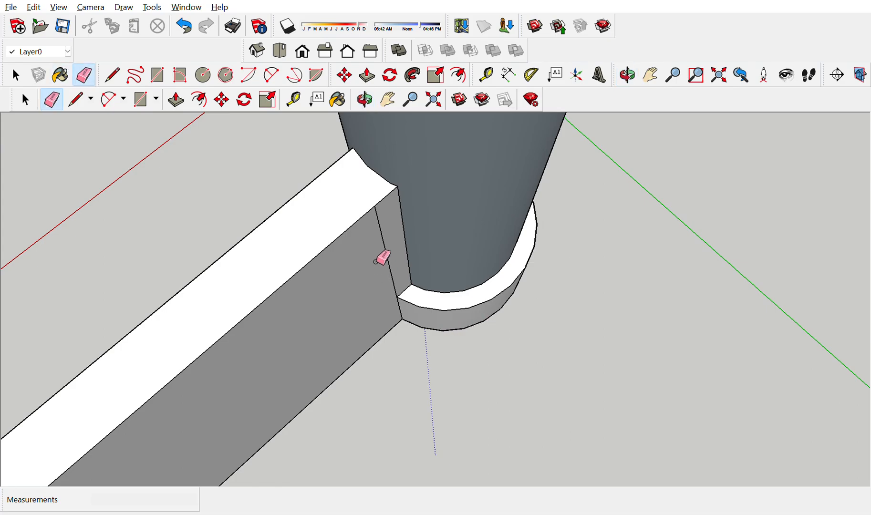
pyautogui.click(389, 265)
pyautogui.scroll(-2, 329, 272)
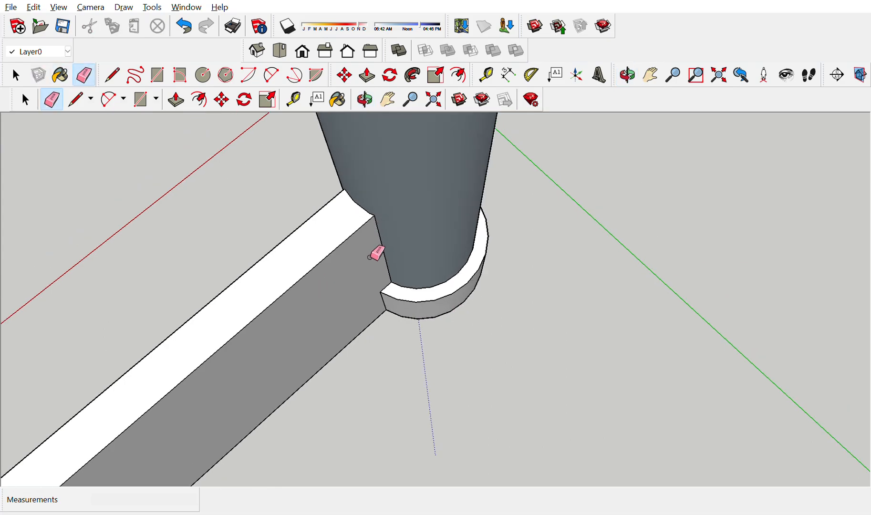
# - Examine the joined wall and the whole tower from above and from both sides
pyautogui.click(386, 95)
pyautogui.moveTo(389, 271); pyautogui.dragTo(601, 228)
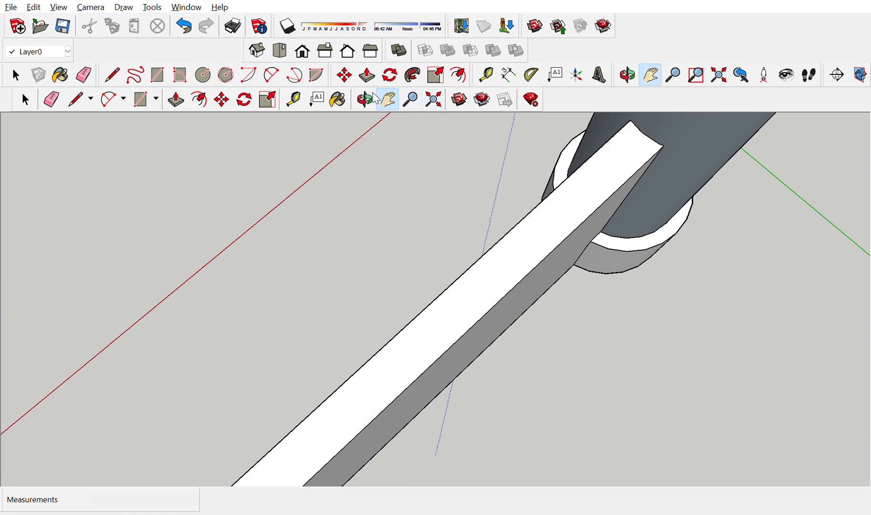
pyautogui.moveTo(406, 196); pyautogui.dragTo(353, 236)
pyautogui.click(365, 99)
pyautogui.moveTo(801, 248); pyautogui.dragTo(407, 309)
pyautogui.click(388, 99)
pyautogui.click(25, 100)
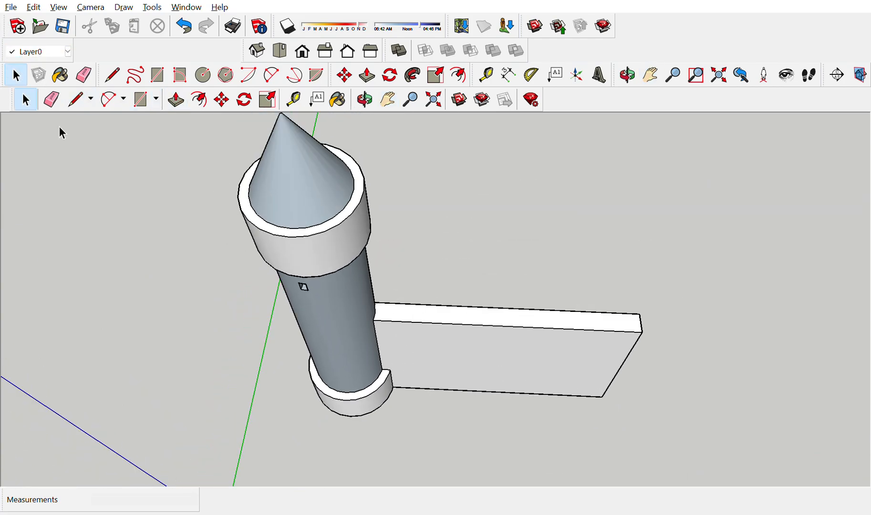
pyautogui.click(387, 99)
pyautogui.scroll(-2, 386, 171)
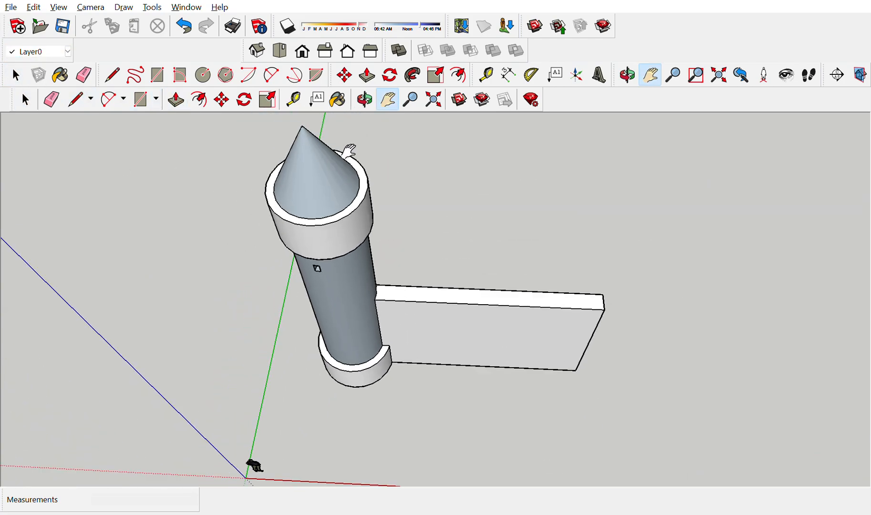
# - Select the whole tower and wall, paint them with the Metal Embossed material, and clear the selection
pyautogui.press('space')
pyautogui.moveTo(218, 119); pyautogui.dragTo(711, 404)
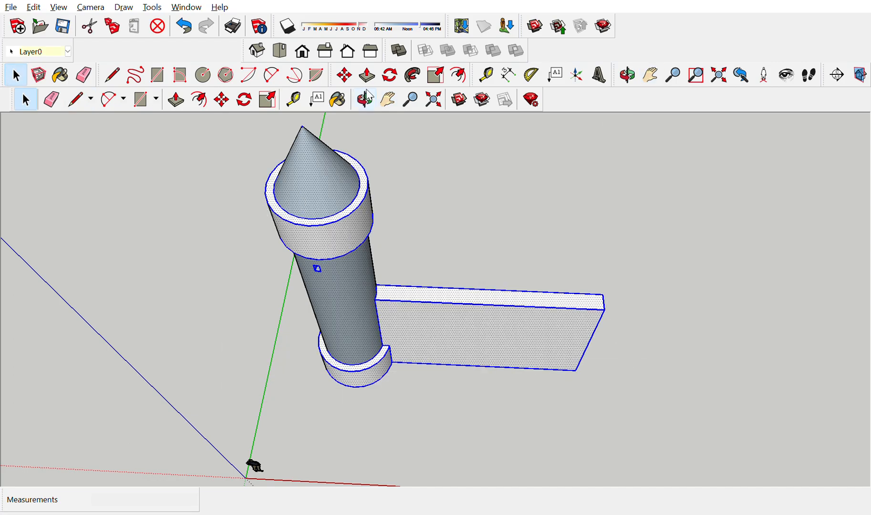
pyautogui.press('b')
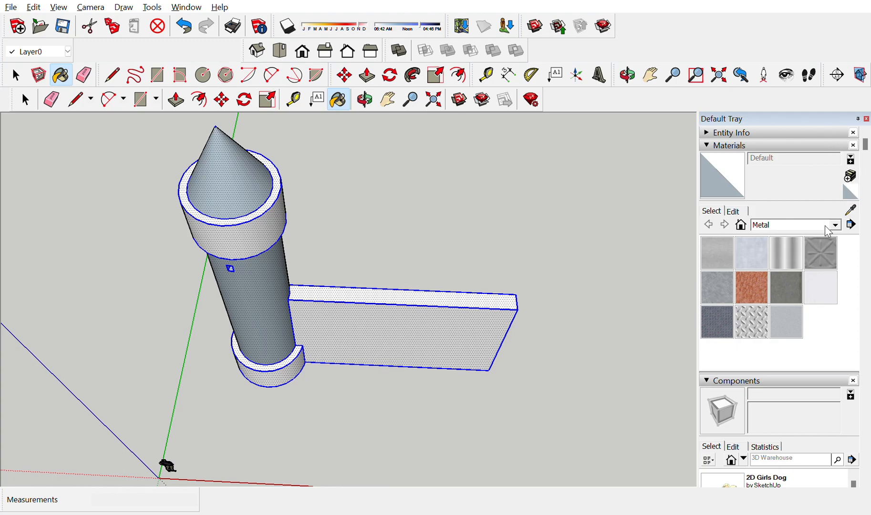
pyautogui.click(820, 253)
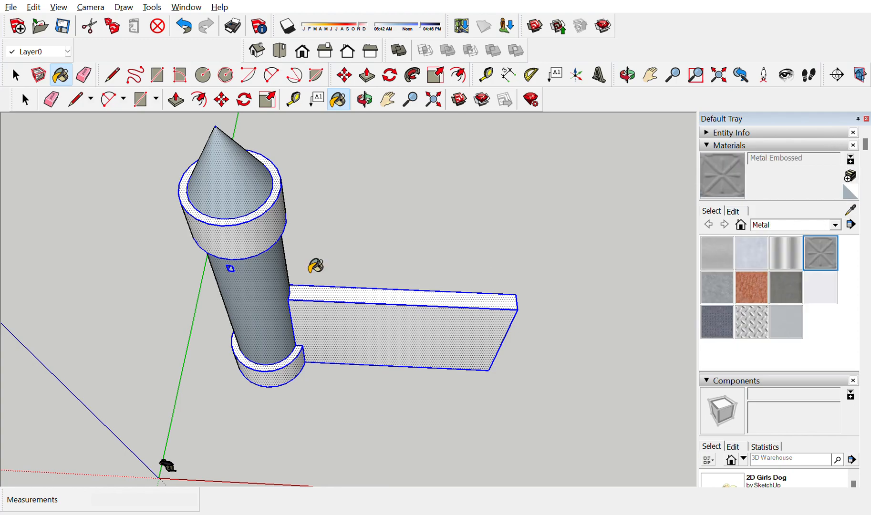
pyautogui.click(272, 282)
pyautogui.click(329, 301)
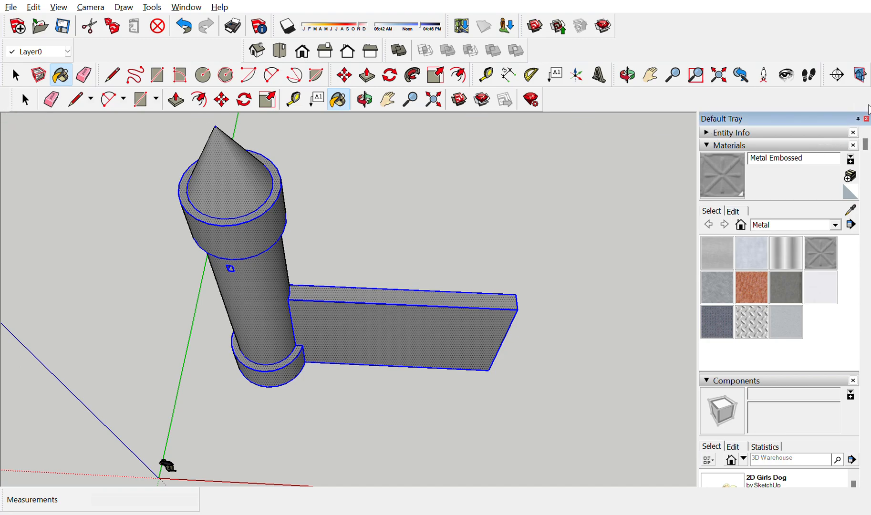
pyautogui.click(867, 119)
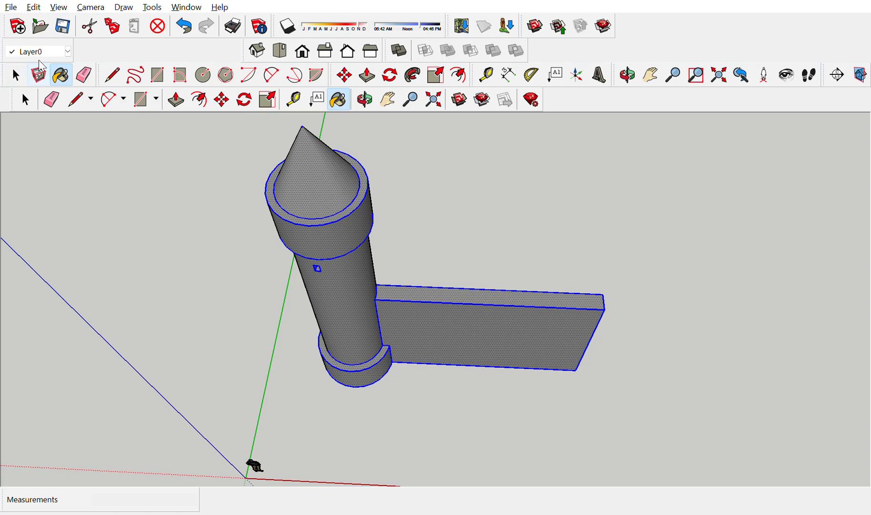
pyautogui.click(16, 75)
pyautogui.click(247, 164)
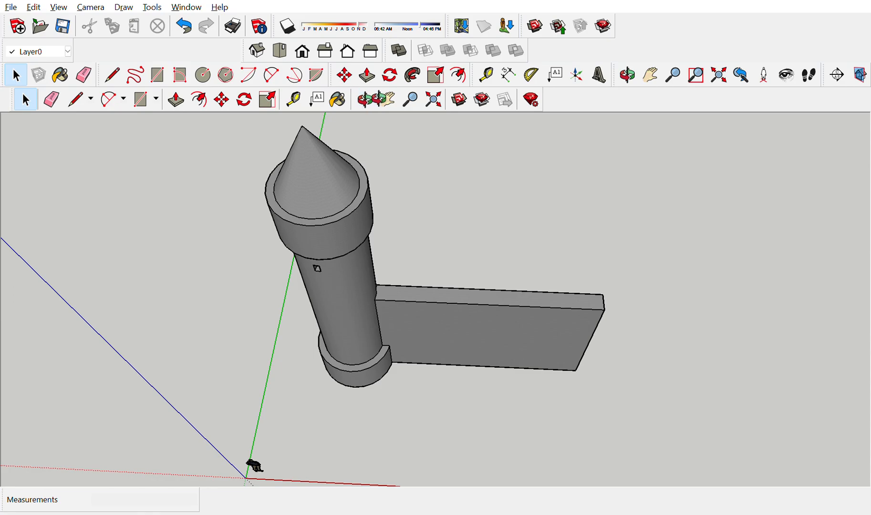
# - Examine the painted tower and wall from different angles and distances
pyautogui.click(371, 95)
pyautogui.moveTo(496, 222); pyautogui.dragTo(444, 277)
pyautogui.scroll(3, 369, 234)
pyautogui.scroll(-3, 387, 228)
pyautogui.click(388, 99)
pyautogui.moveTo(579, 215); pyautogui.dragTo(515, 264)
pyautogui.click(364, 100)
pyautogui.moveTo(425, 225); pyautogui.dragTo(578, 412)
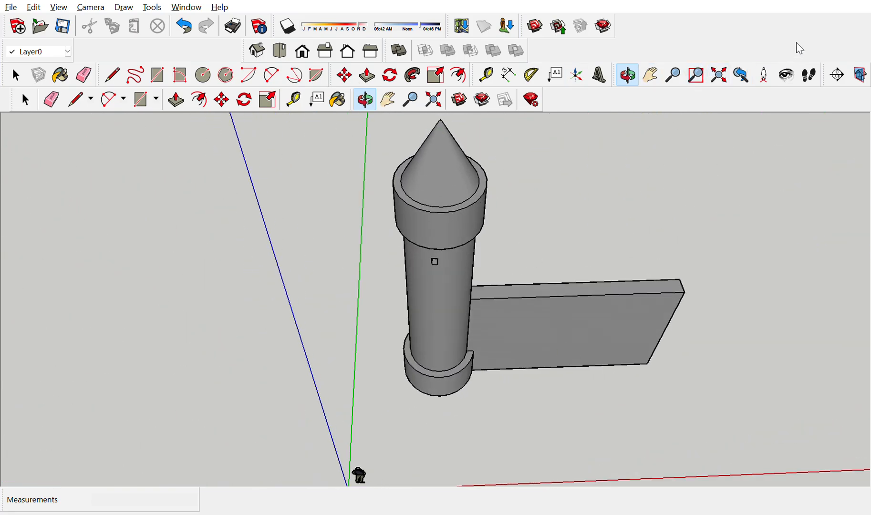